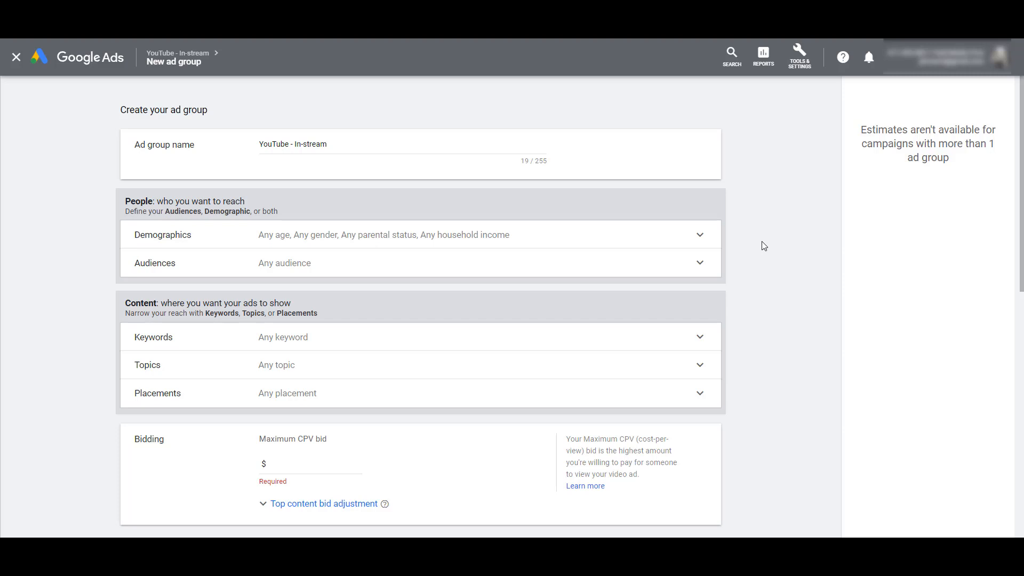
Exclude the "Not a parent" parental status from the ad group's demographic targeting
left_click(675, 244)
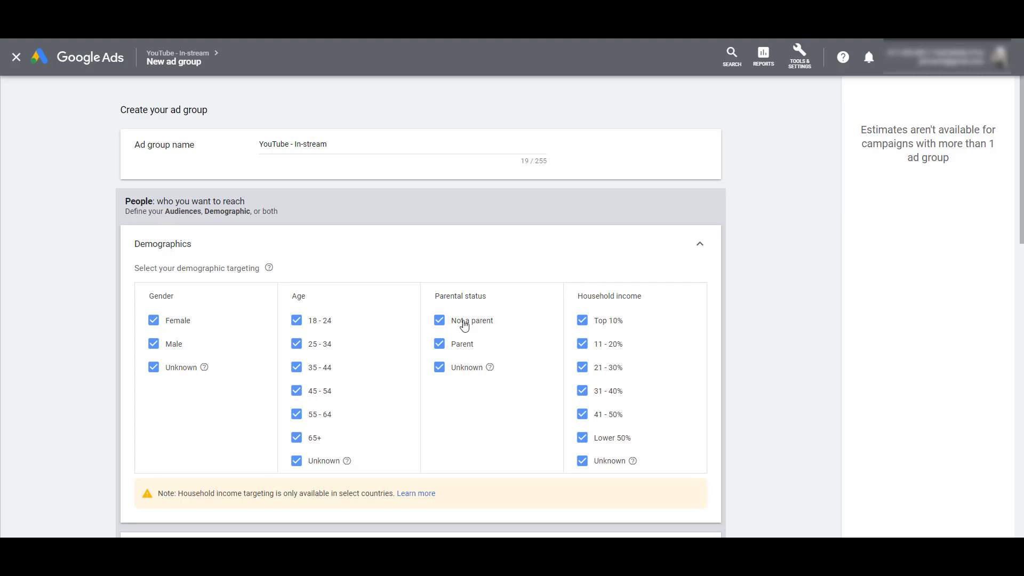
left_click(439, 326)
left_click(700, 246)
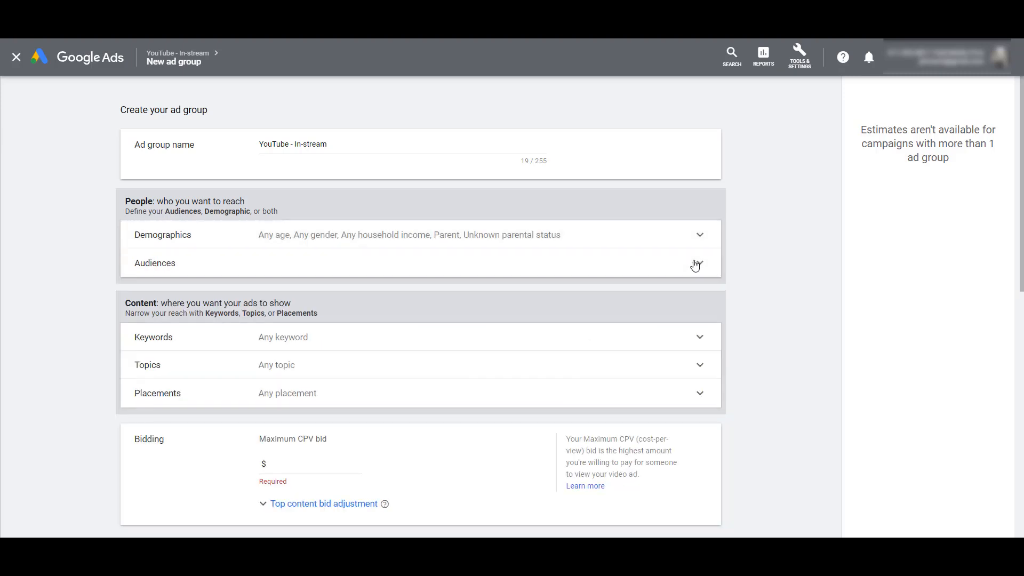
Browse the detailed demographics audiences, examining the Marital Status and Education options
left_click(697, 262)
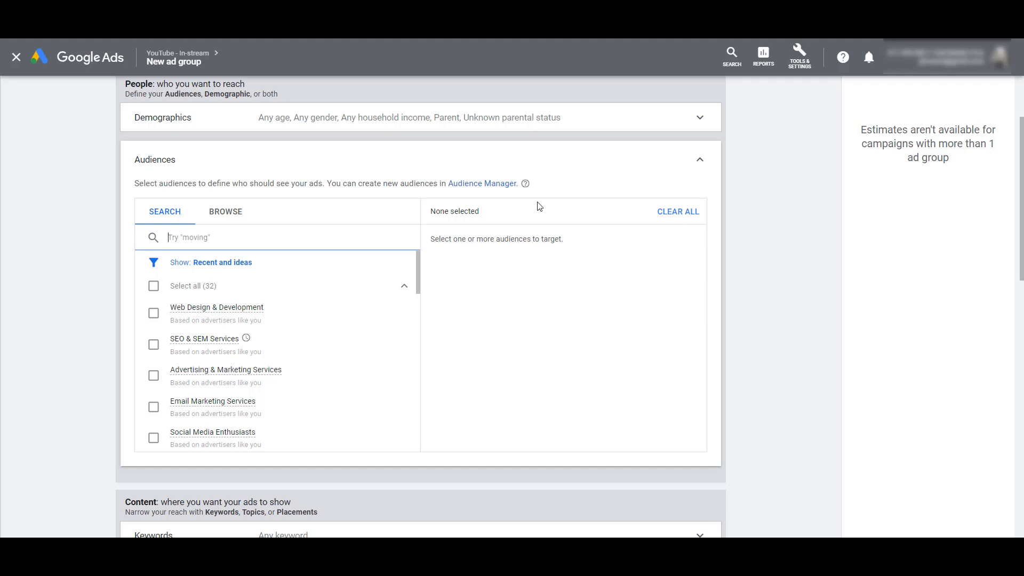
left_click(223, 211)
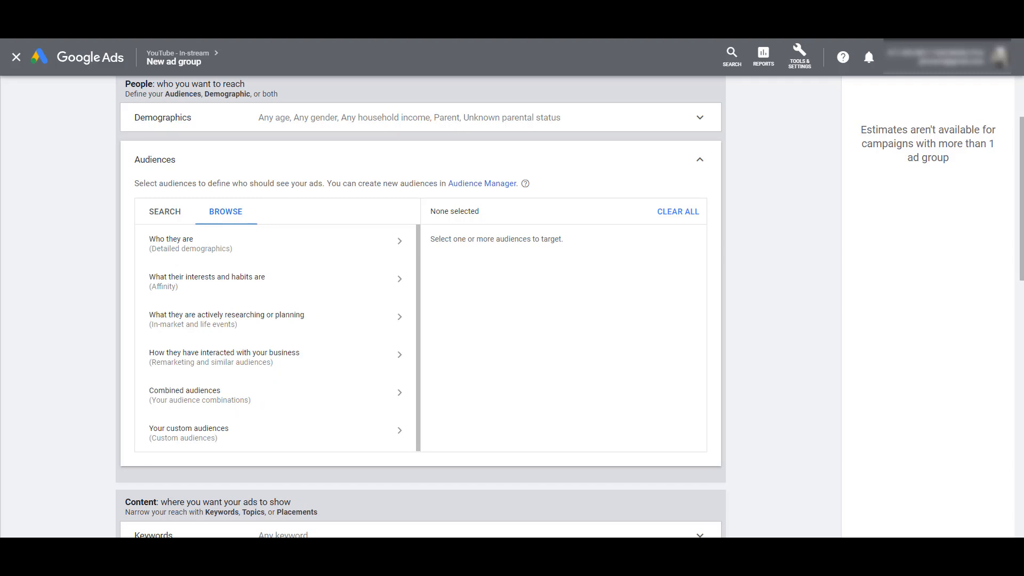
left_click(216, 244)
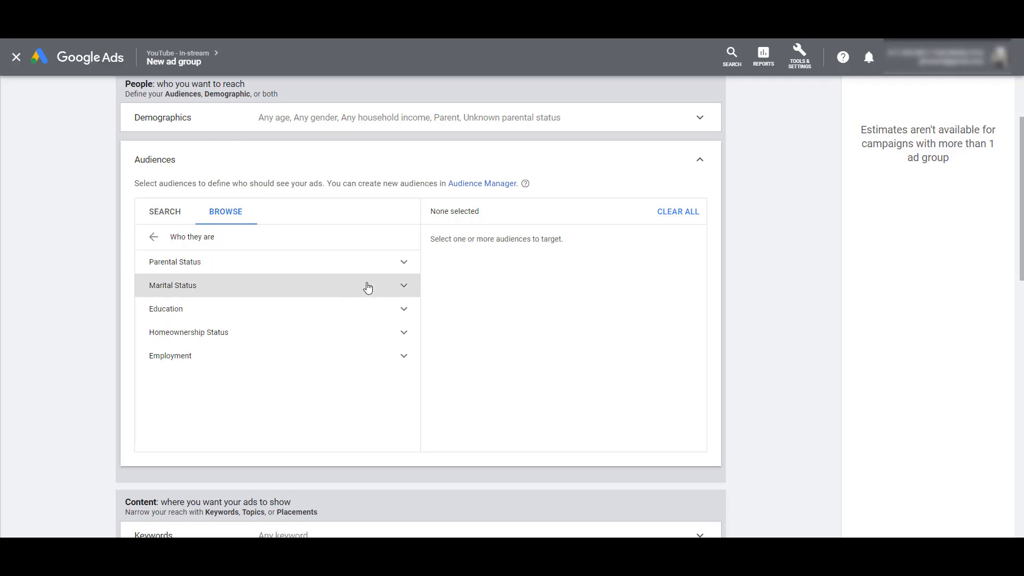
left_click(404, 288)
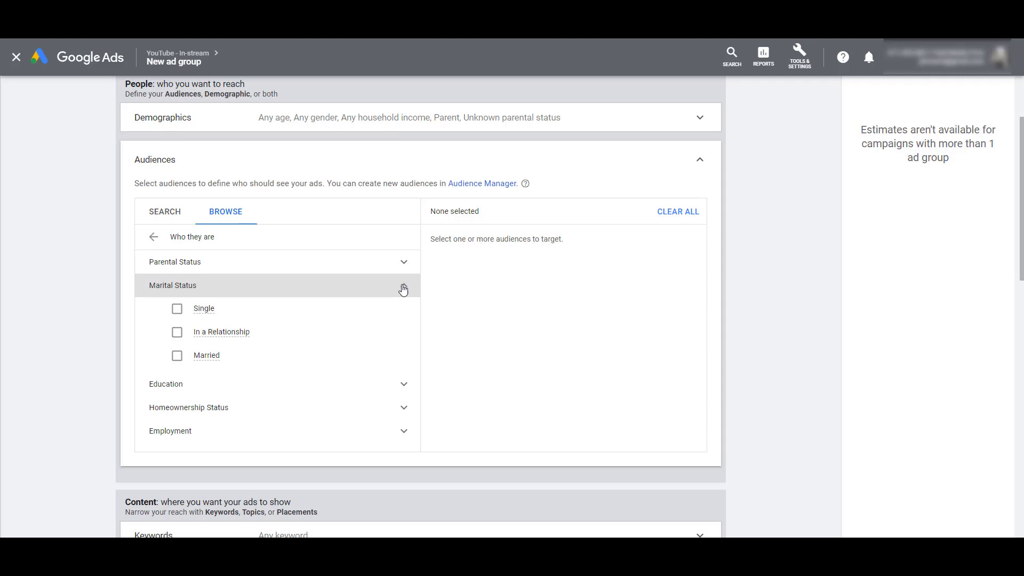
left_click(404, 384)
scroll(388, 359, "down", 1)
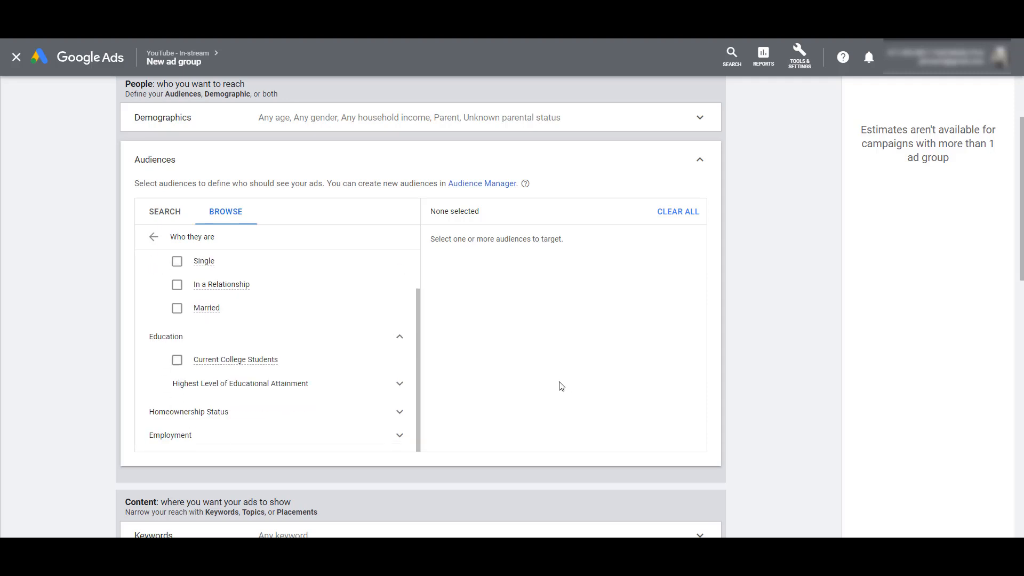
scroll(561, 386, "down", 1)
scroll(561, 386, "down", 2)
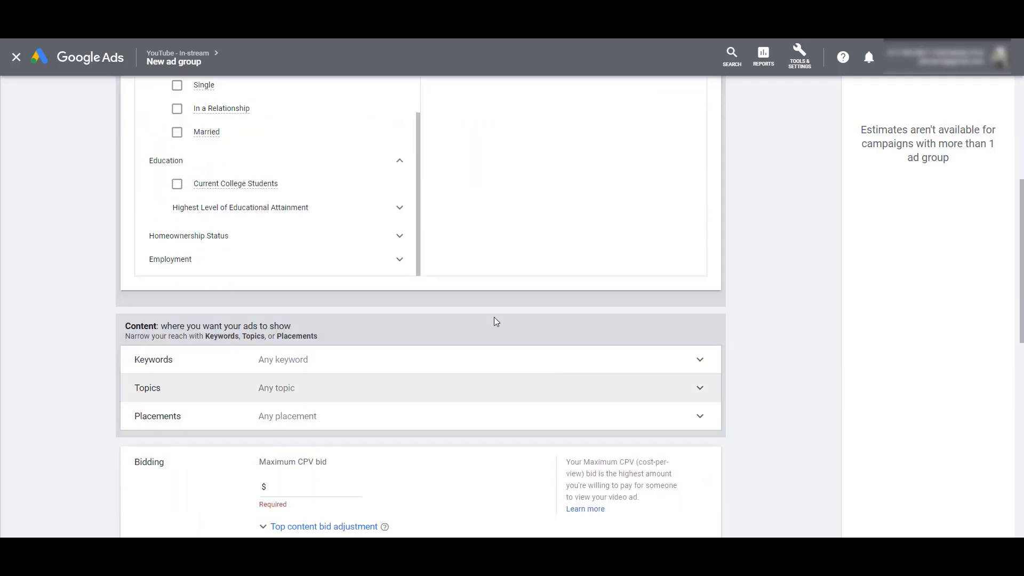
Examine the Employment audiences by company size and industry, then return to the audience categories
left_click(400, 261)
scroll(315, 206, "down", 1)
scroll(462, 219, "up", 2)
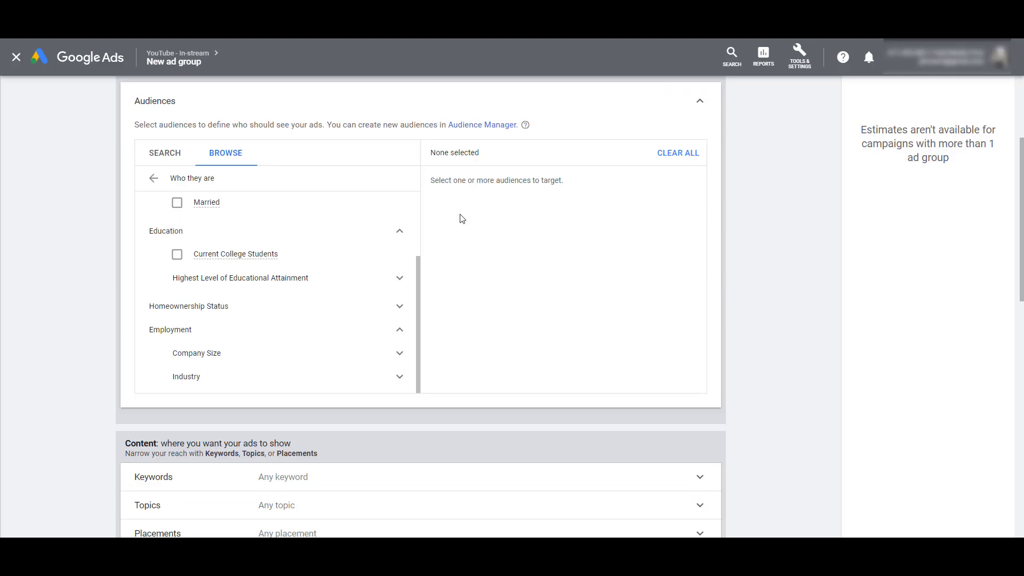
left_click(397, 378)
left_click(400, 354)
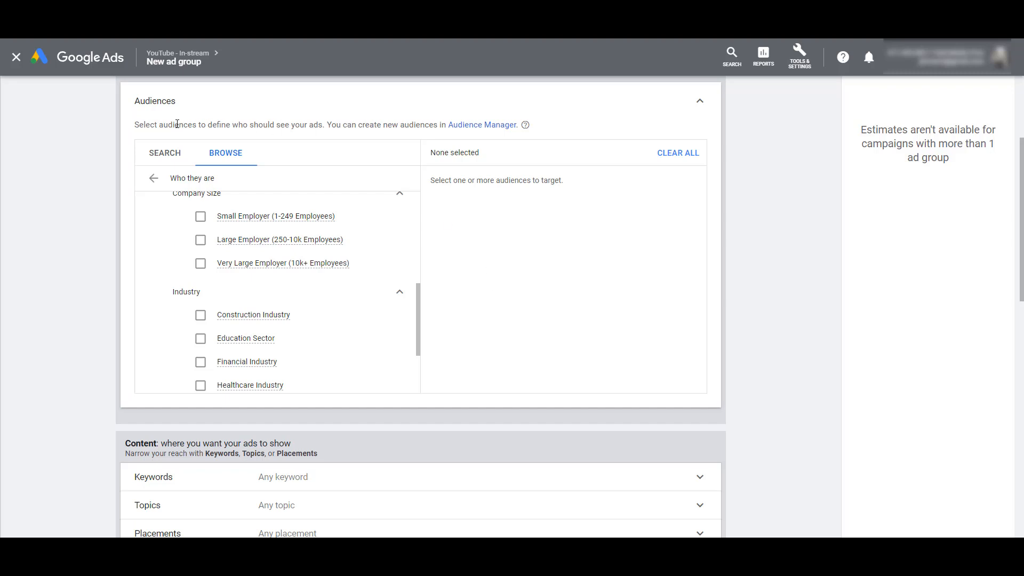
left_click(154, 178)
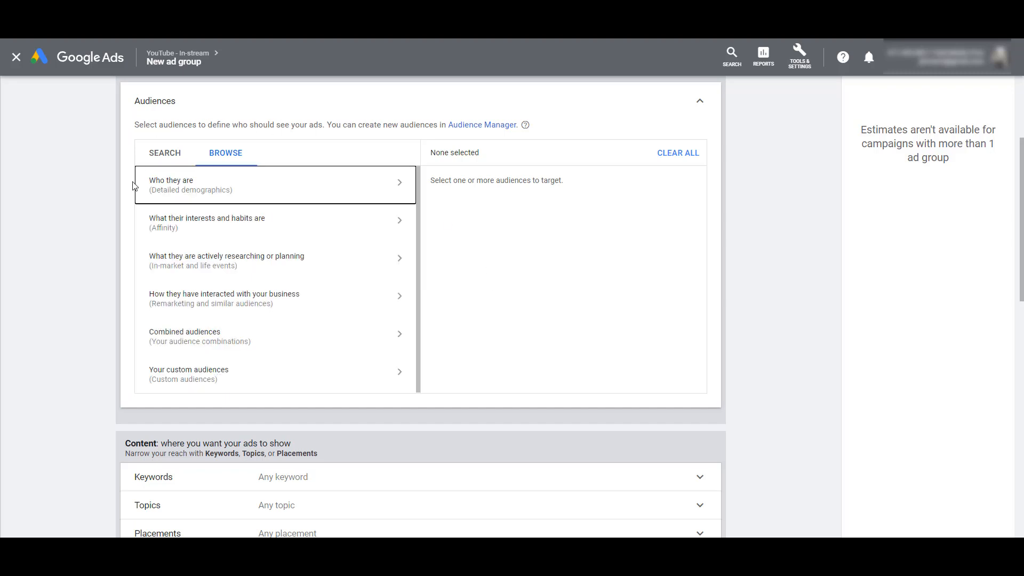
Examine the affinity audiences under Food & Dining and Media & Entertainment, including the Movie Lovers subgroups
left_click(466, 222)
left_click(350, 223)
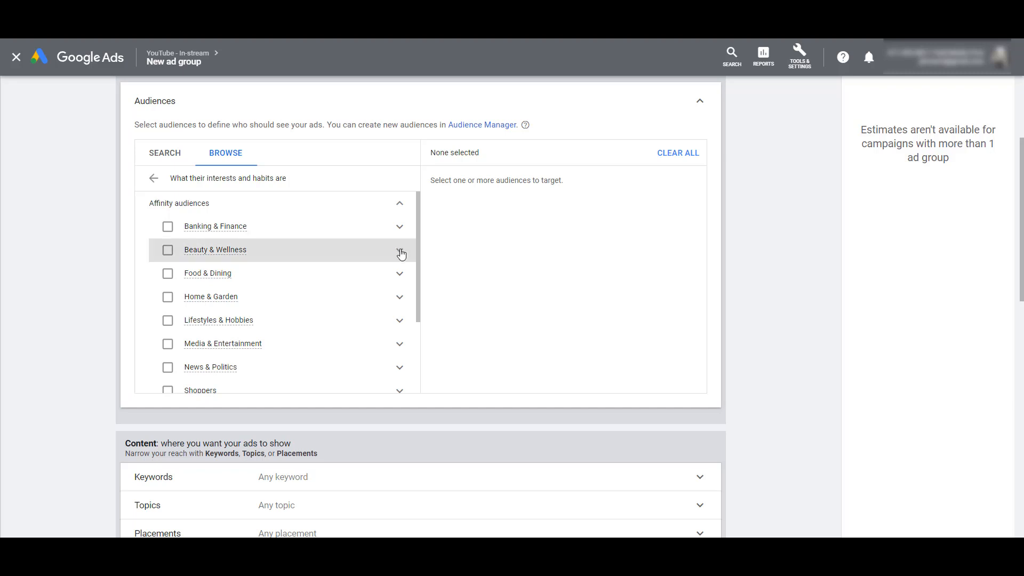
left_click(398, 277)
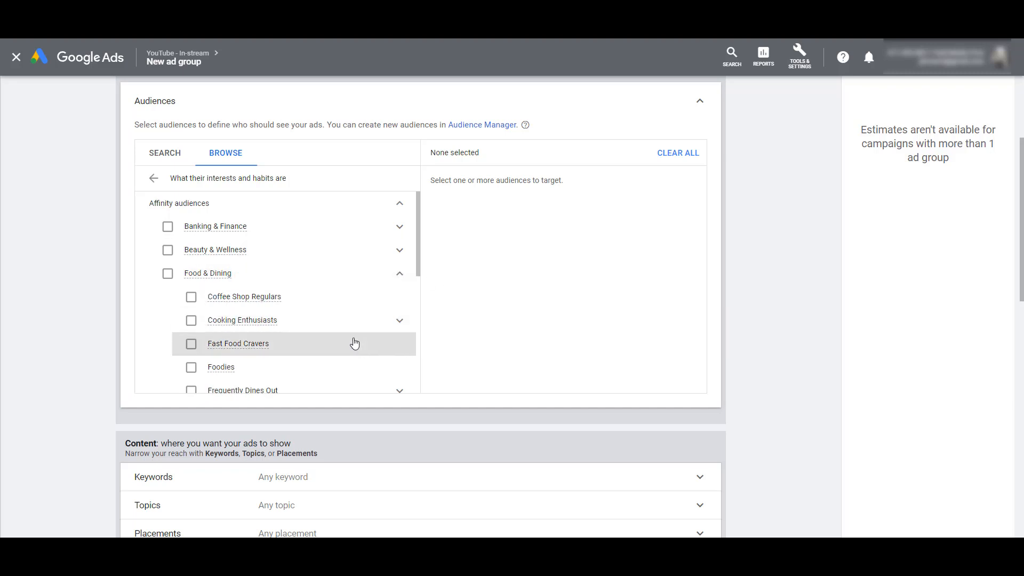
scroll(339, 350, "down", 1)
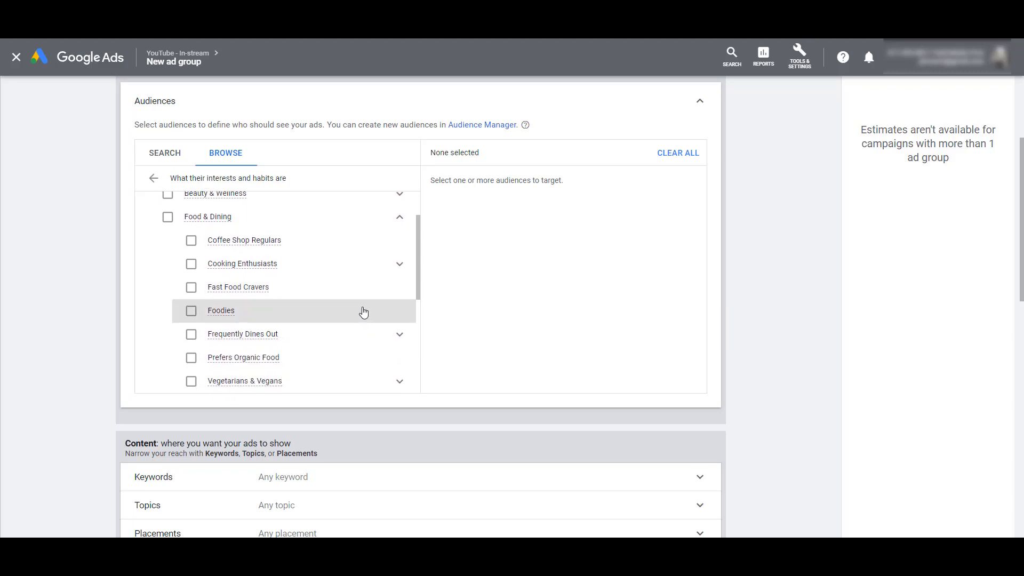
scroll(361, 311, "down", 2)
left_click(393, 351)
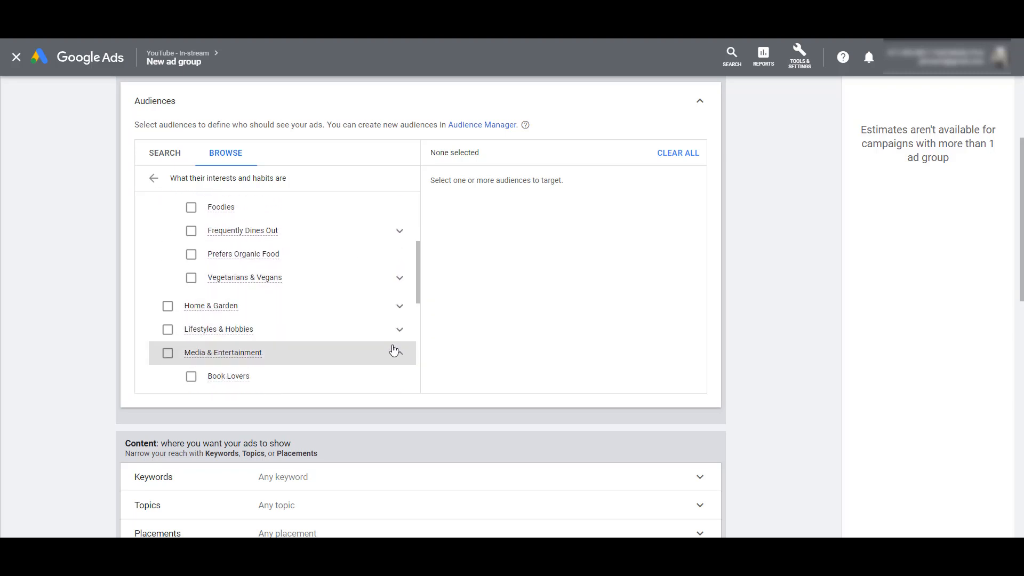
scroll(392, 349, "down", 3)
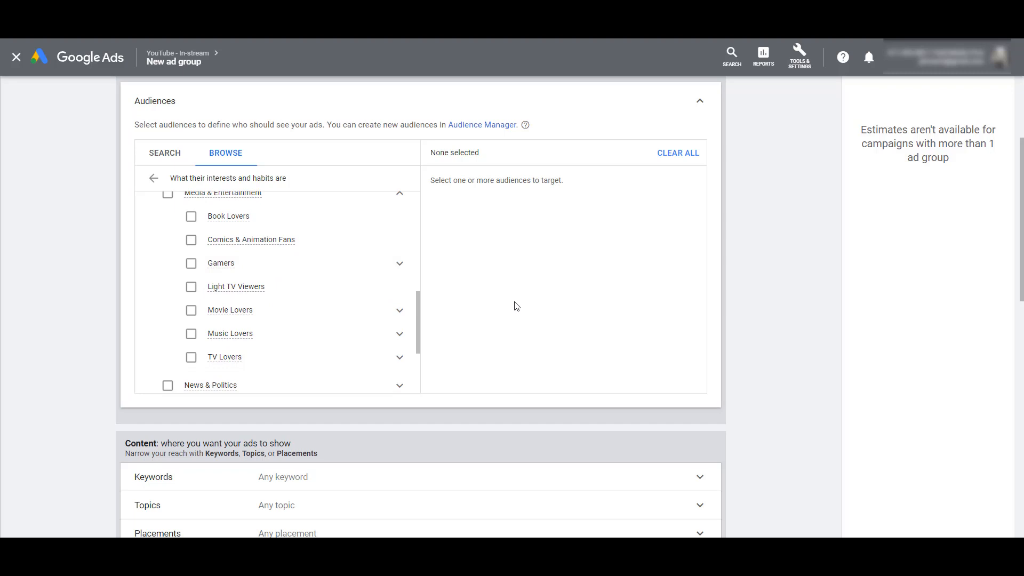
left_click(400, 311)
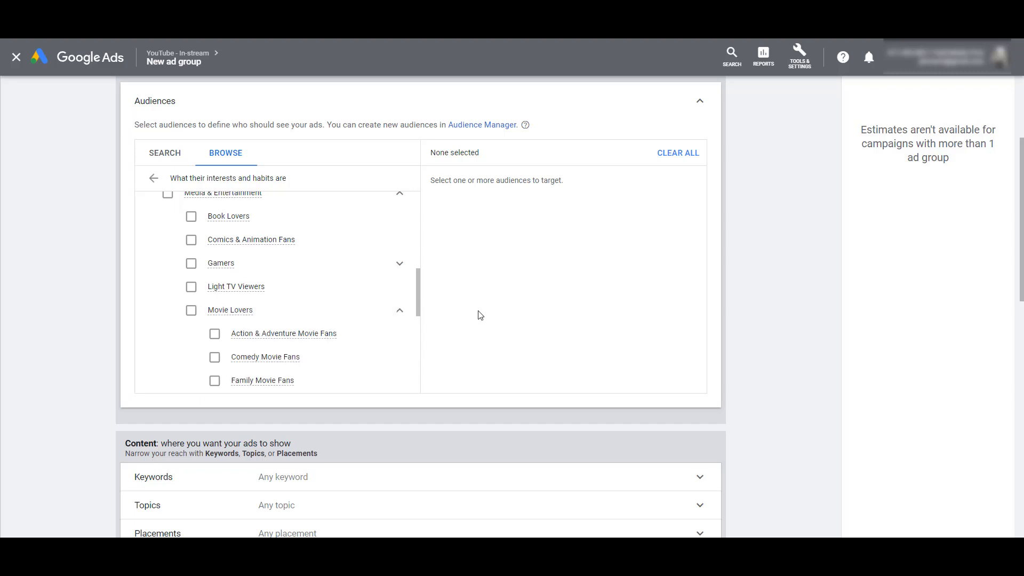
scroll(397, 304, "down", 2)
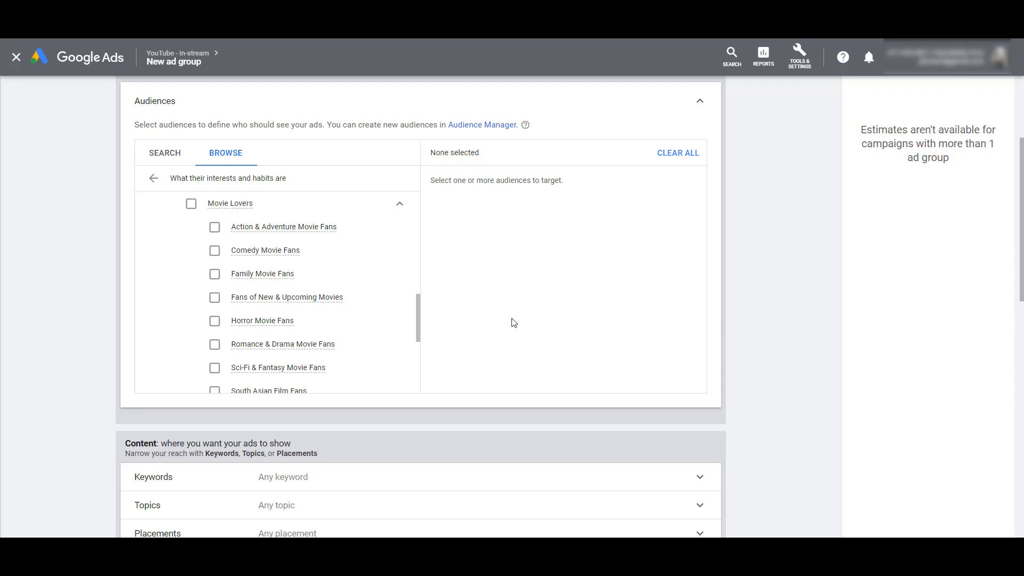
left_click(153, 179)
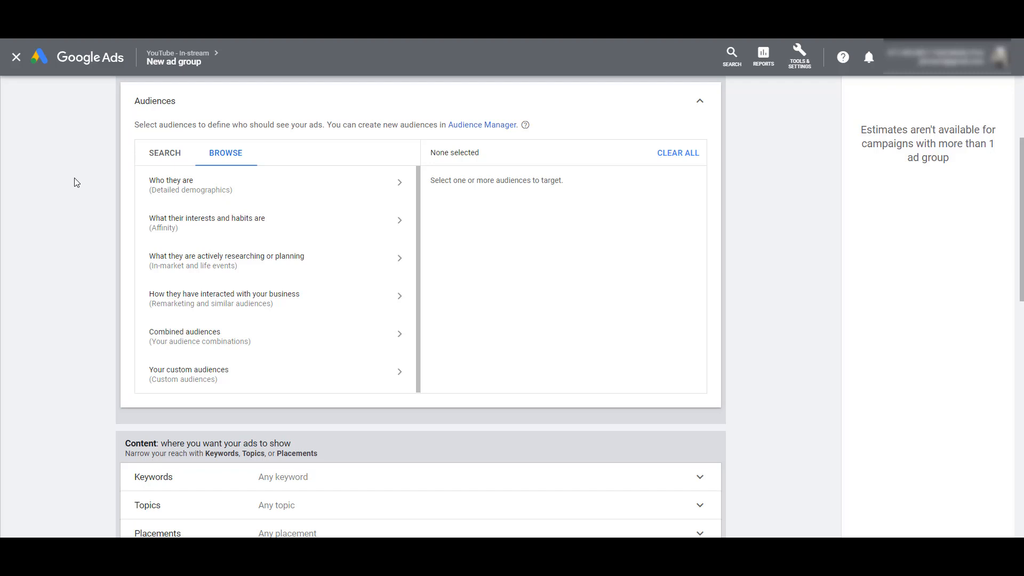
Examine the in-market audiences under Baby & Children's Products, leaving the category unselected
left_click(162, 260)
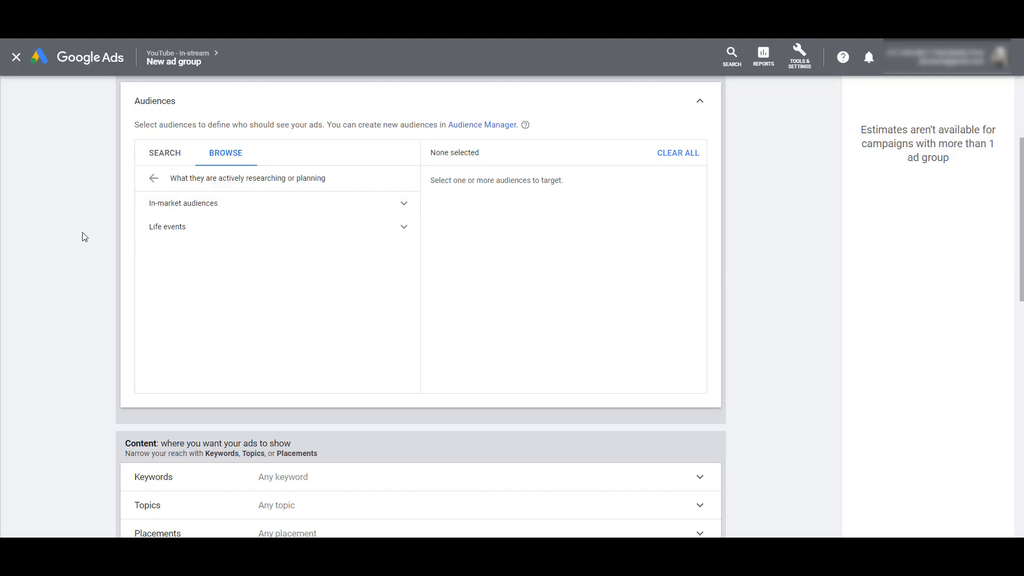
left_click(311, 213)
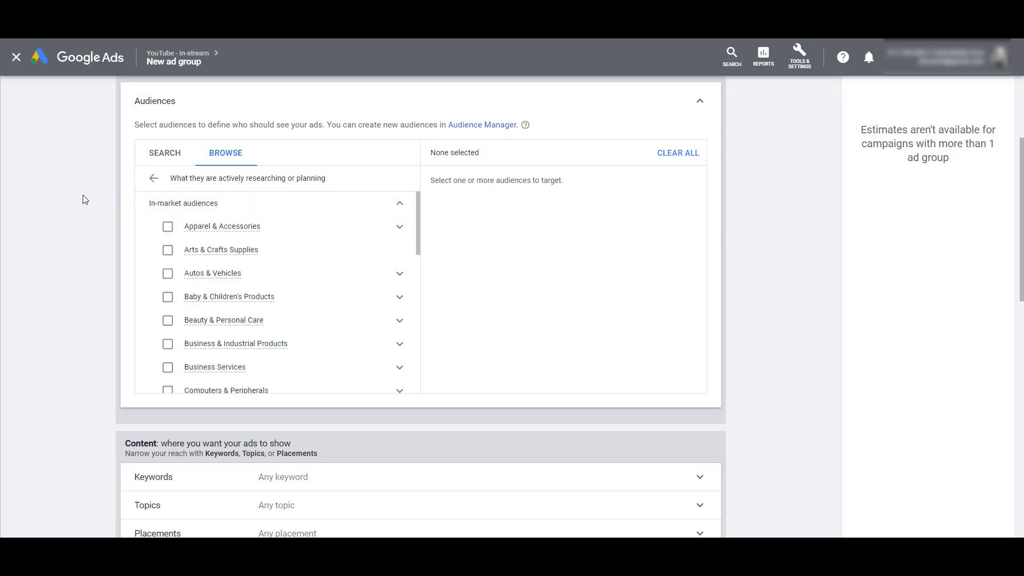
left_click(313, 297)
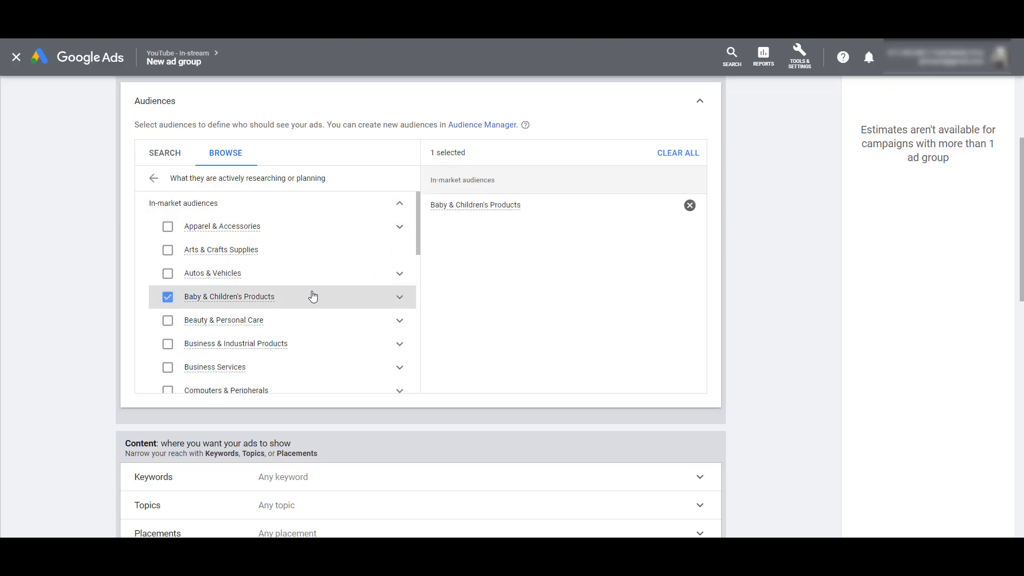
left_click(313, 296)
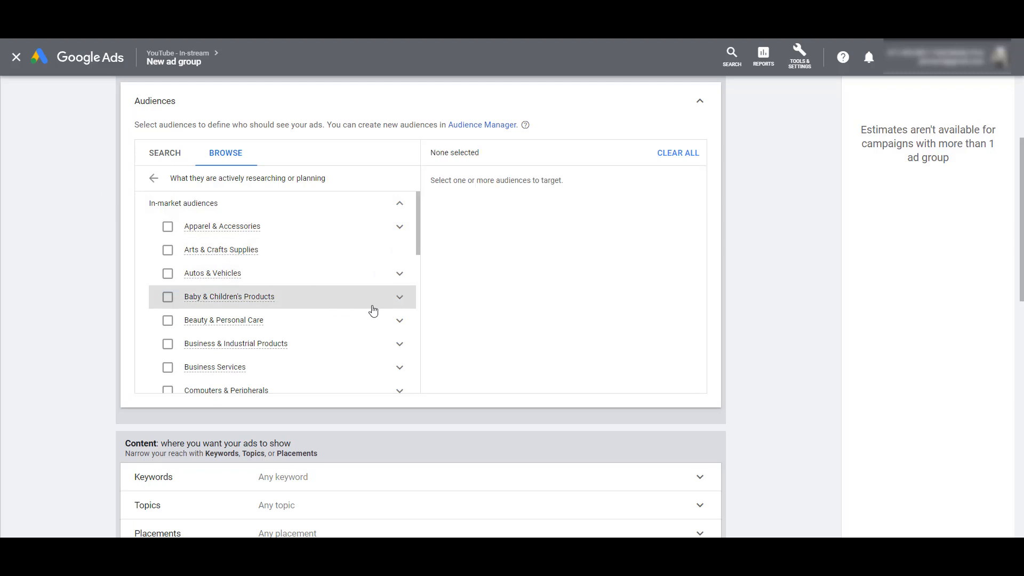
left_click(400, 300)
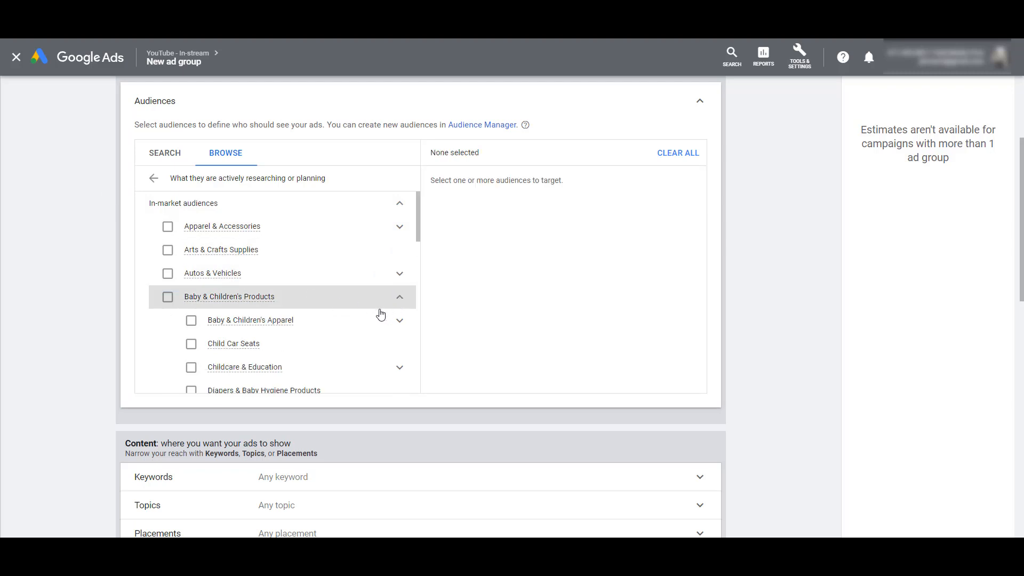
scroll(376, 318, "down", 1)
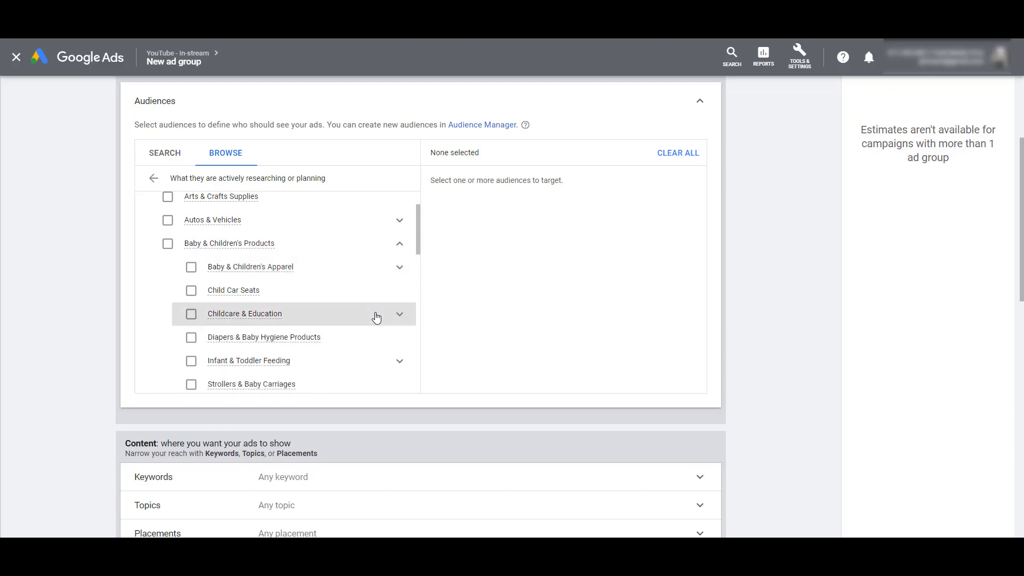
scroll(376, 318, "down", 1)
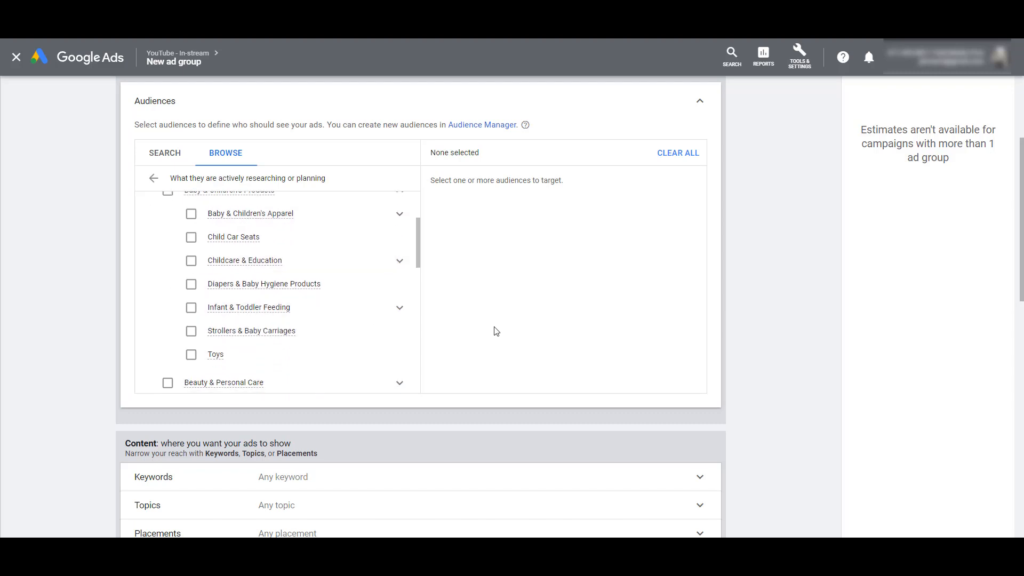
scroll(496, 332, "up", 1)
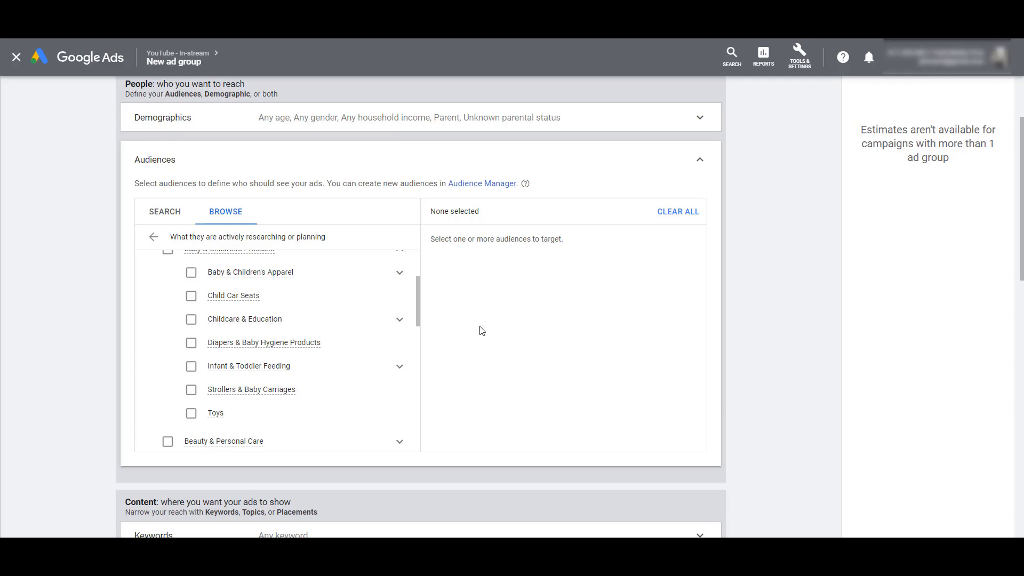
Search the audiences for "software", review the matching segments, and return to the main audience categories
left_click(167, 214)
type("software")
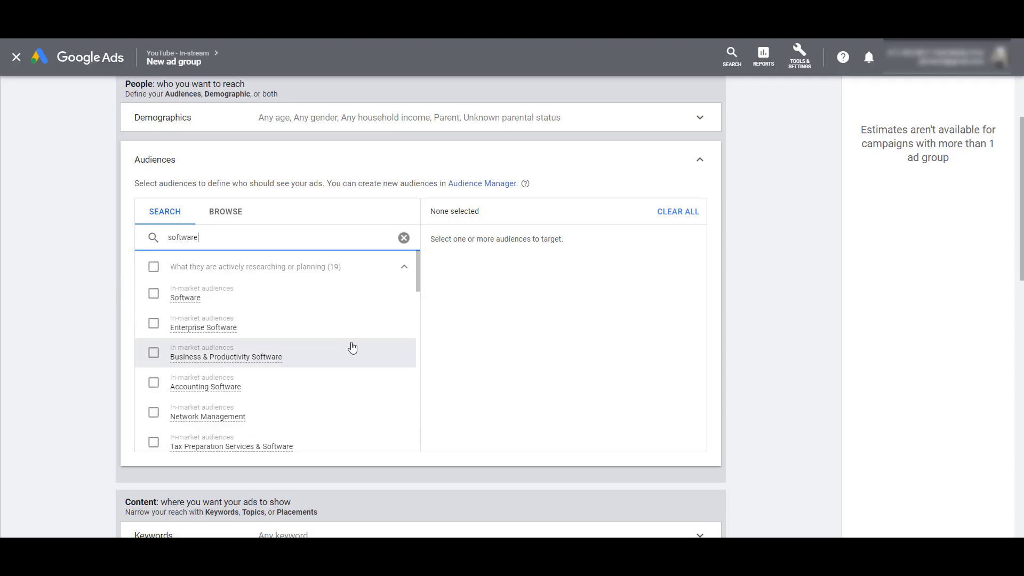
scroll(352, 348, "down", 1)
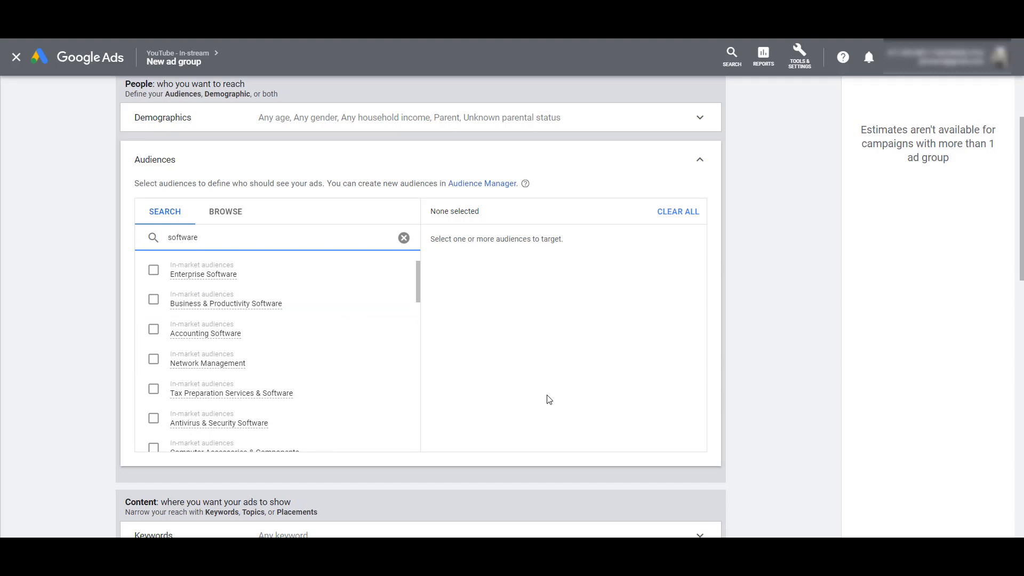
scroll(332, 310, "down", 1)
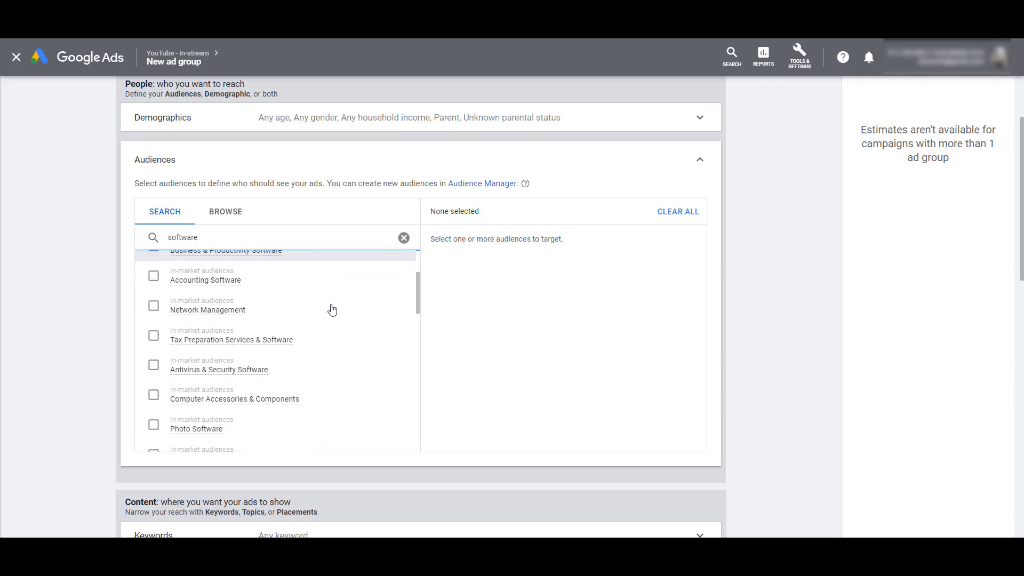
scroll(332, 309, "down", 1)
scroll(332, 309, "down", 1)
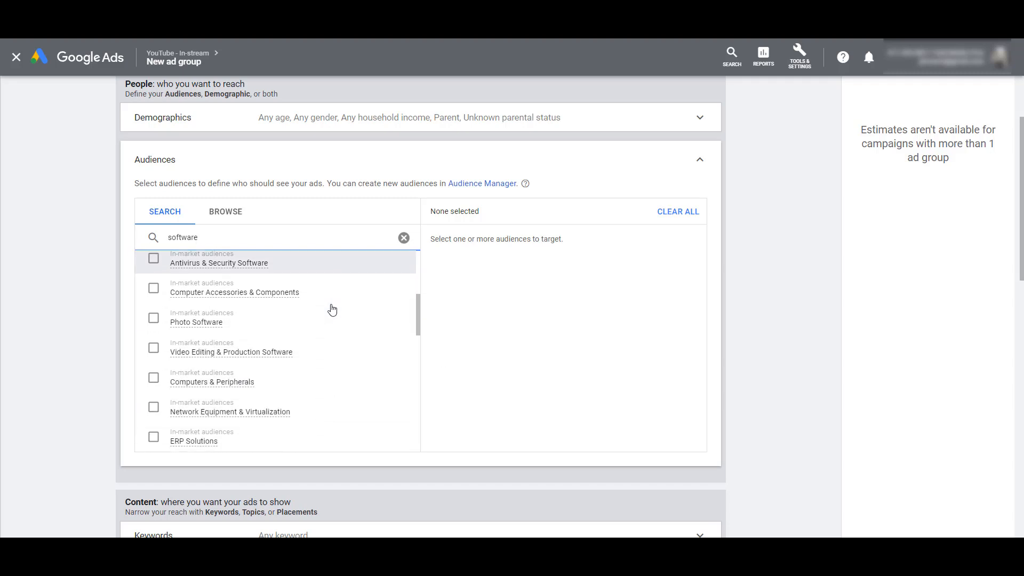
scroll(332, 309, "down", 3)
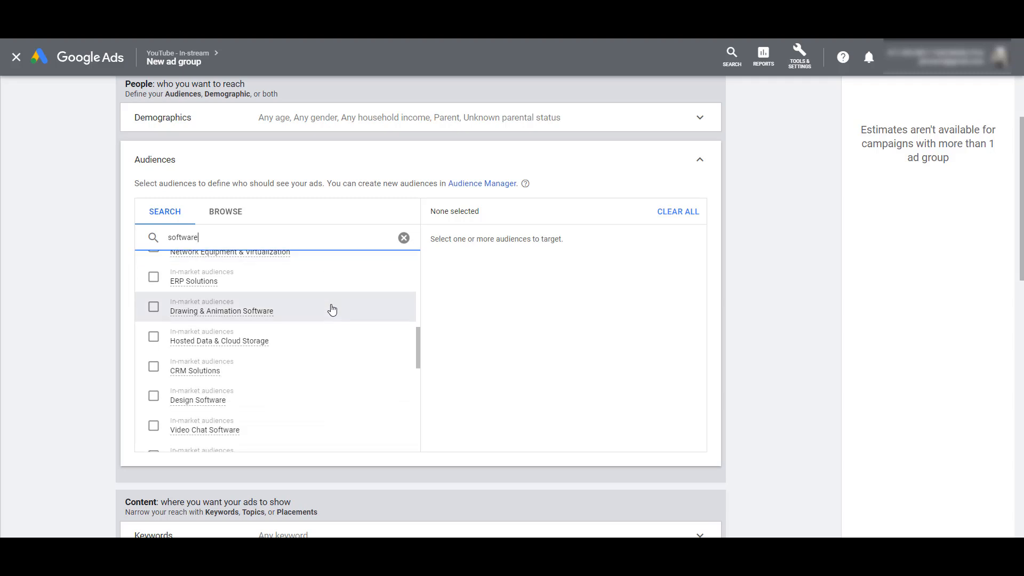
scroll(332, 309, "down", 1)
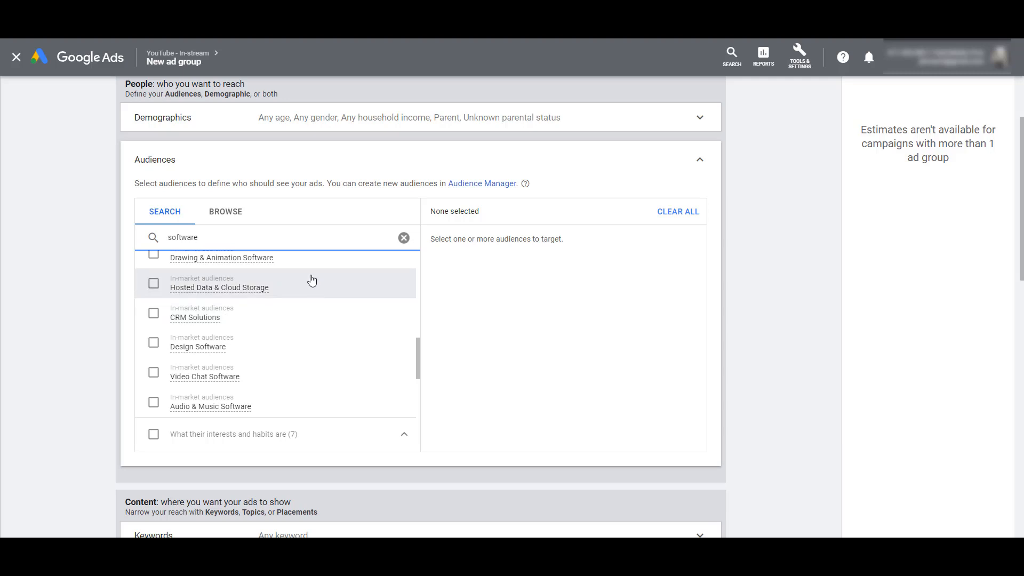
left_click(231, 223)
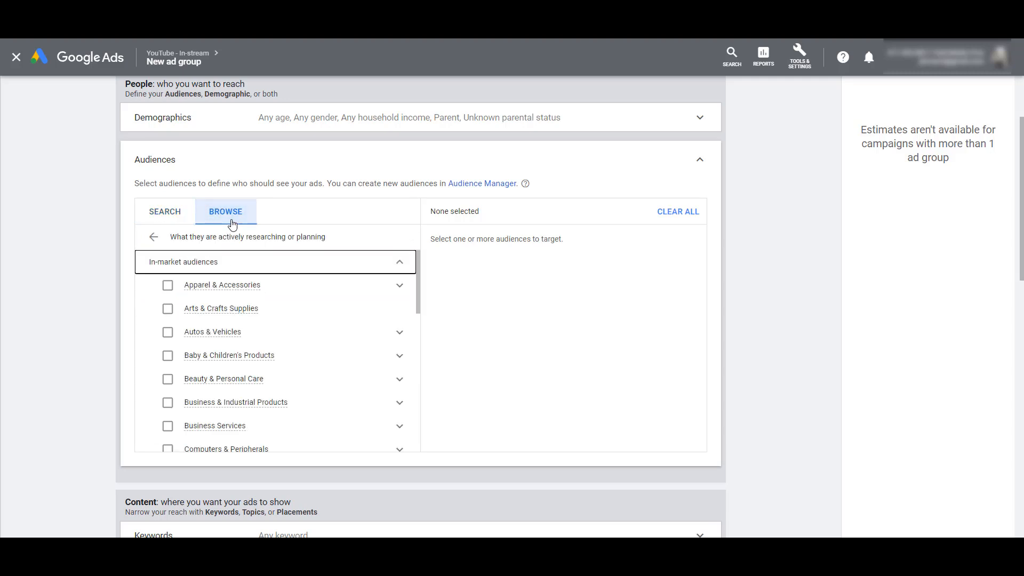
left_click(154, 237)
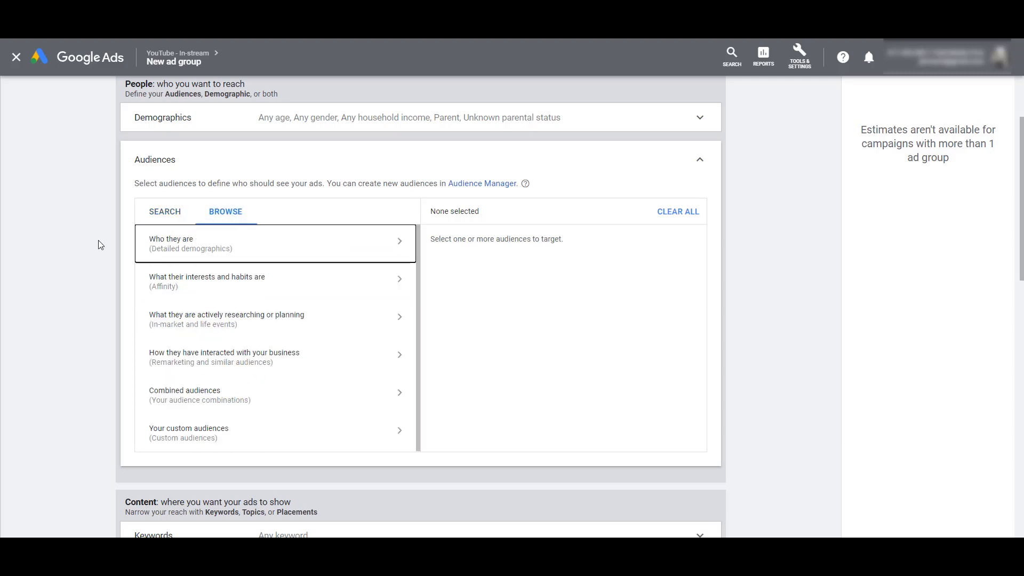
Examine the life events audiences under what people are actively researching or planning, then return to the audience categories
left_click(233, 323)
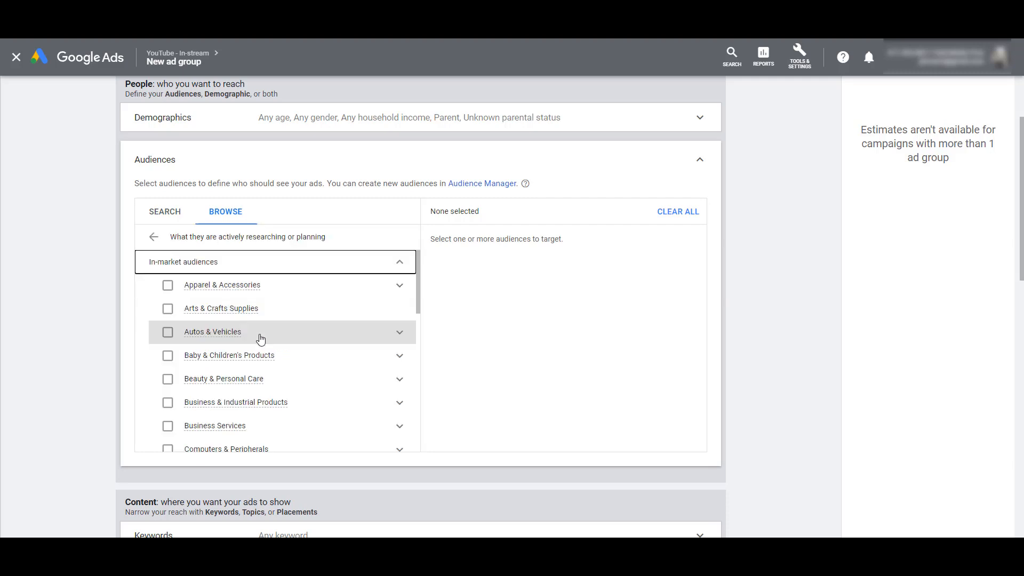
left_click(400, 262)
left_click(400, 285)
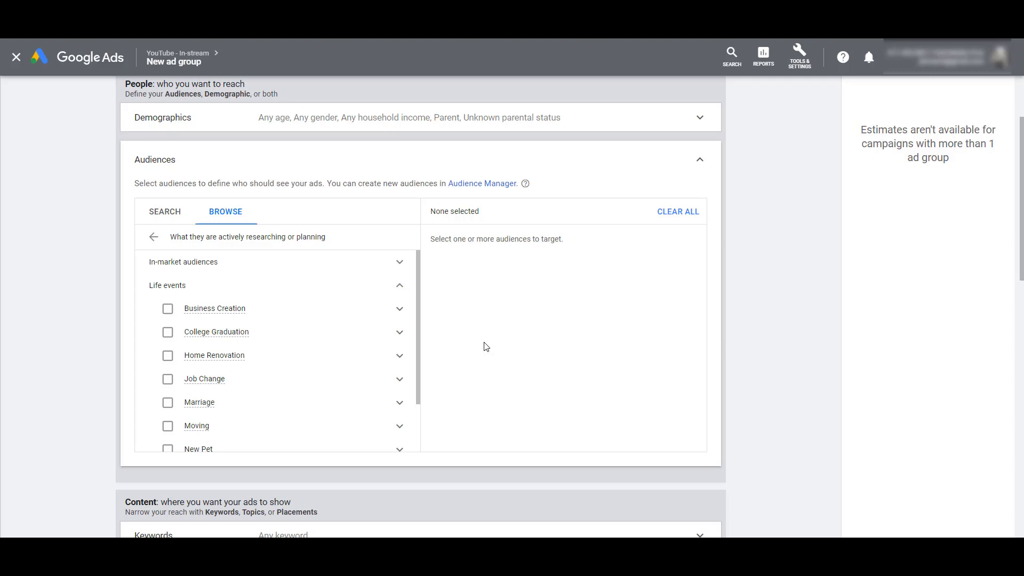
left_click(408, 291)
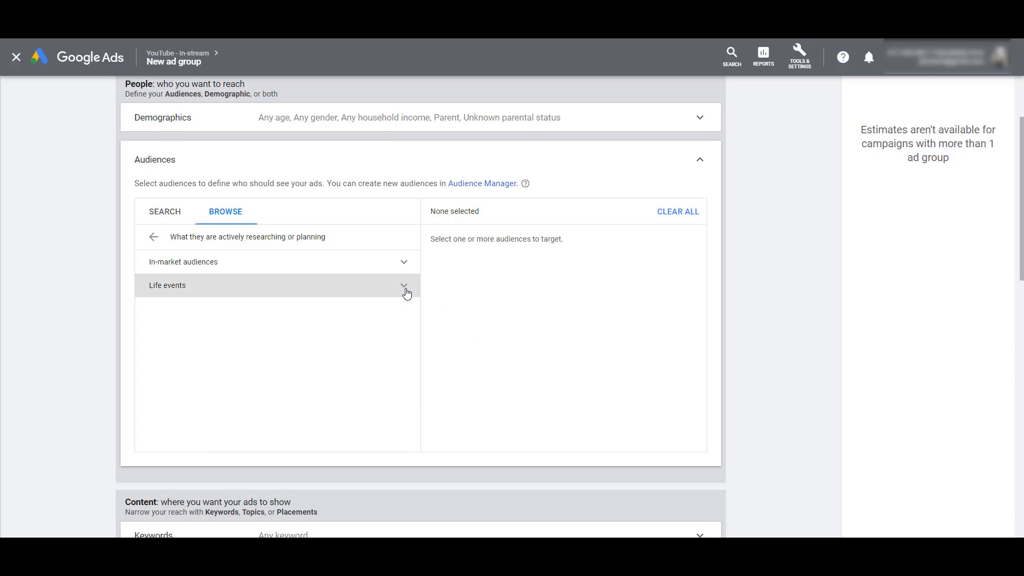
left_click(151, 238)
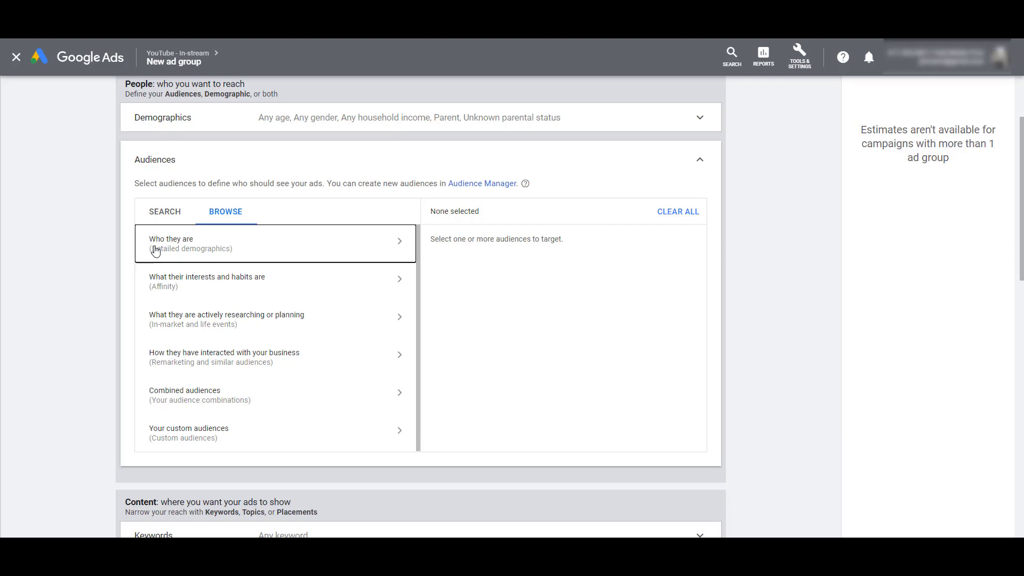
Examine the remarketing and similar audience groups, then review the audience lists and the remarketing list types available in Audience manager
left_click(214, 371)
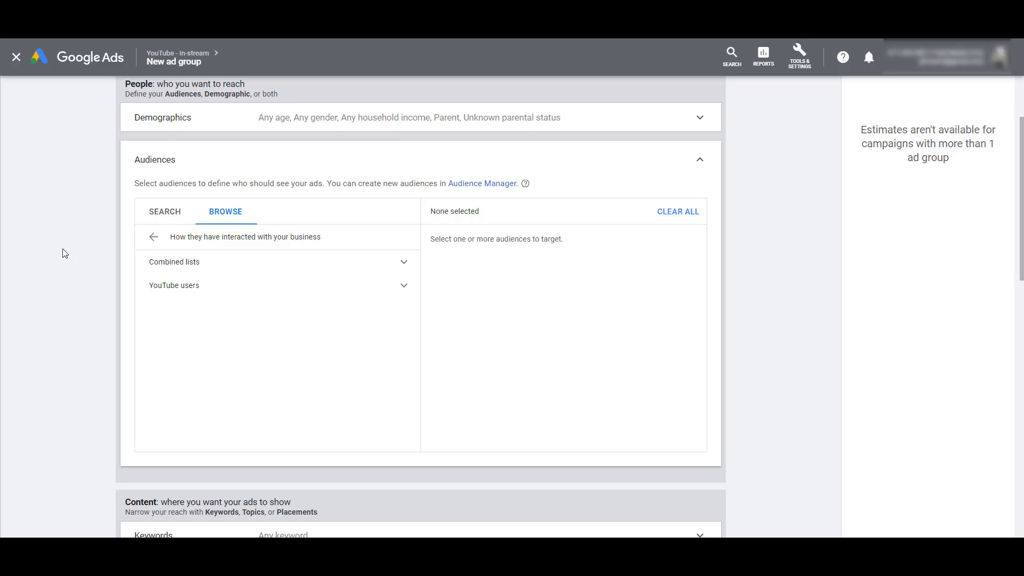
left_click(798, 72)
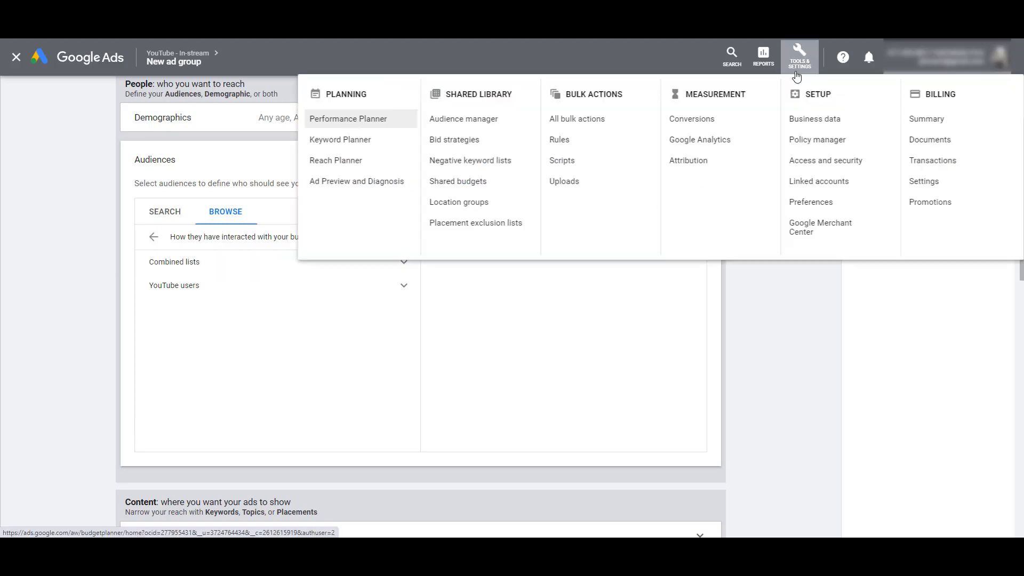
left_click(475, 125)
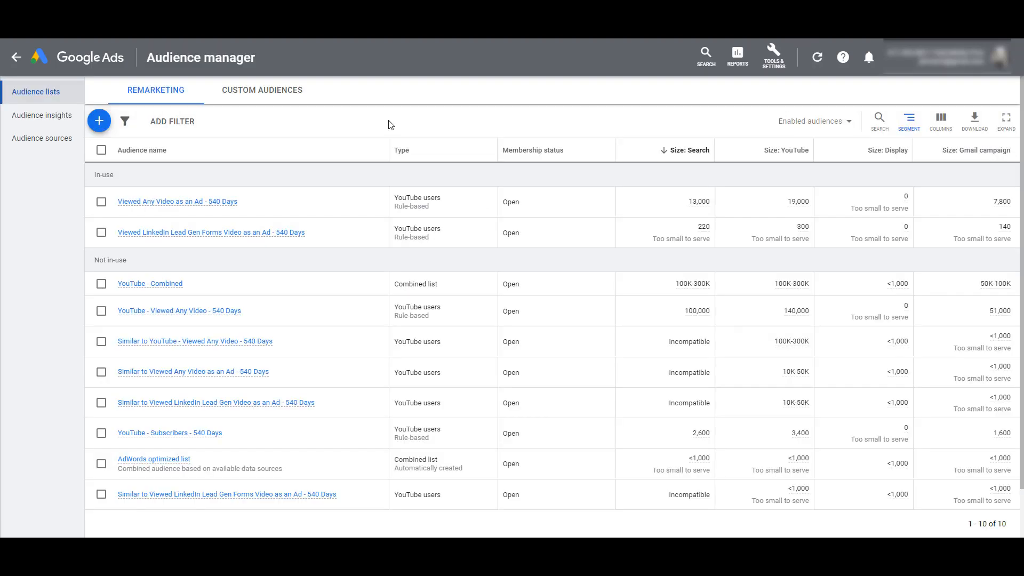
left_click(99, 121)
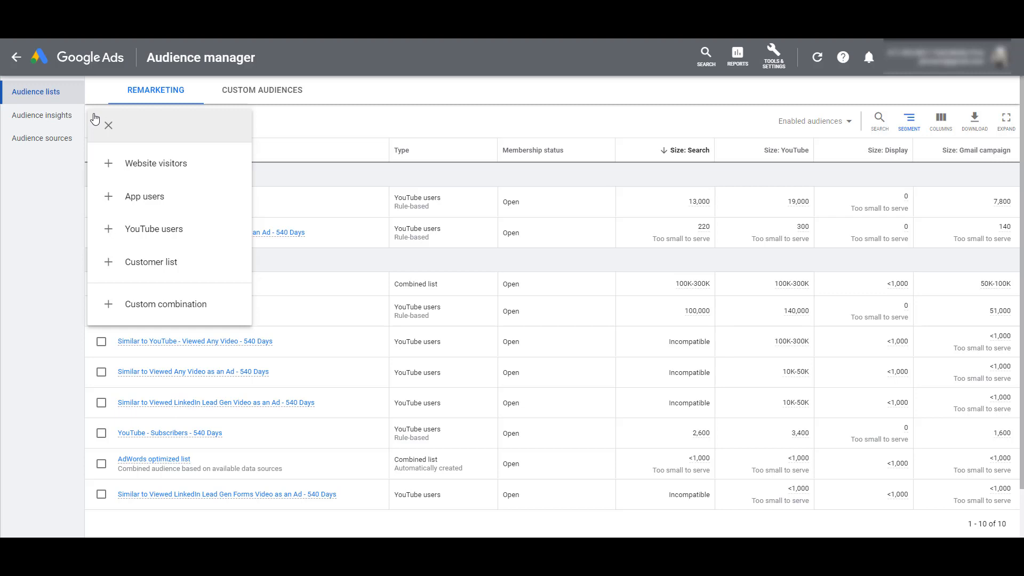
left_click(308, 132)
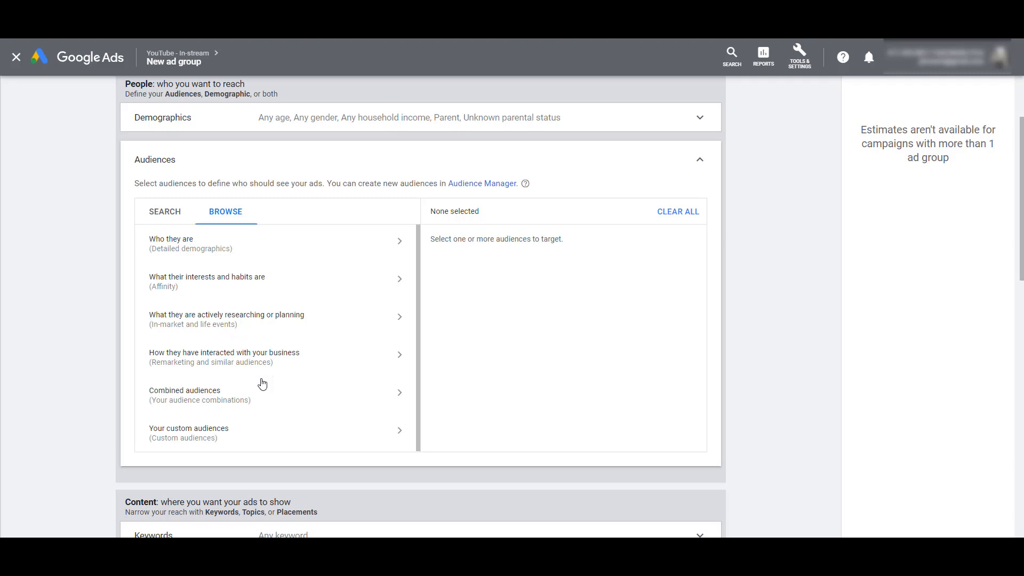
Start a combined audience named "Combined Audiences" that includes the in-market audience Strollers & Baby Carriages
left_click(266, 403)
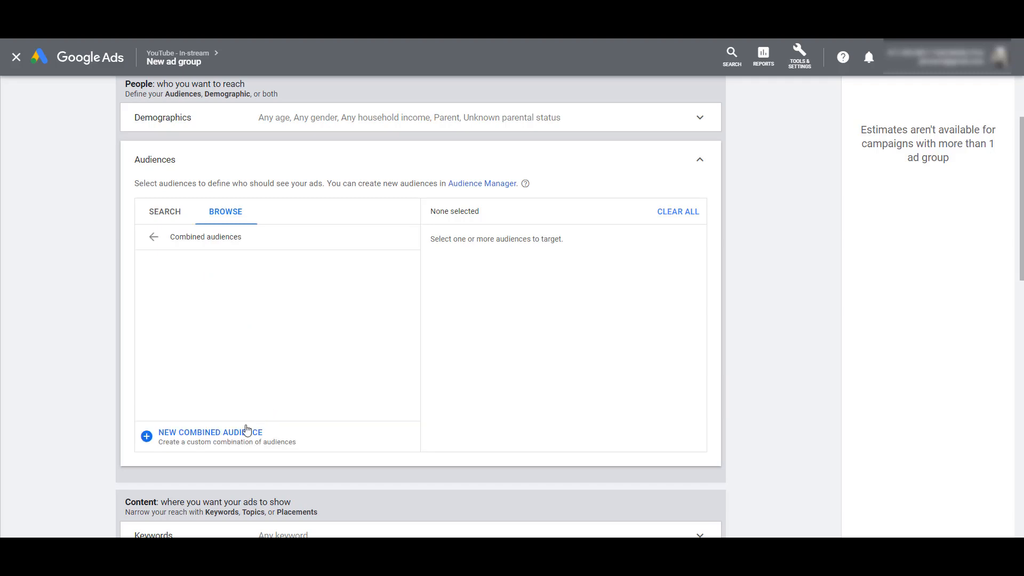
left_click(248, 431)
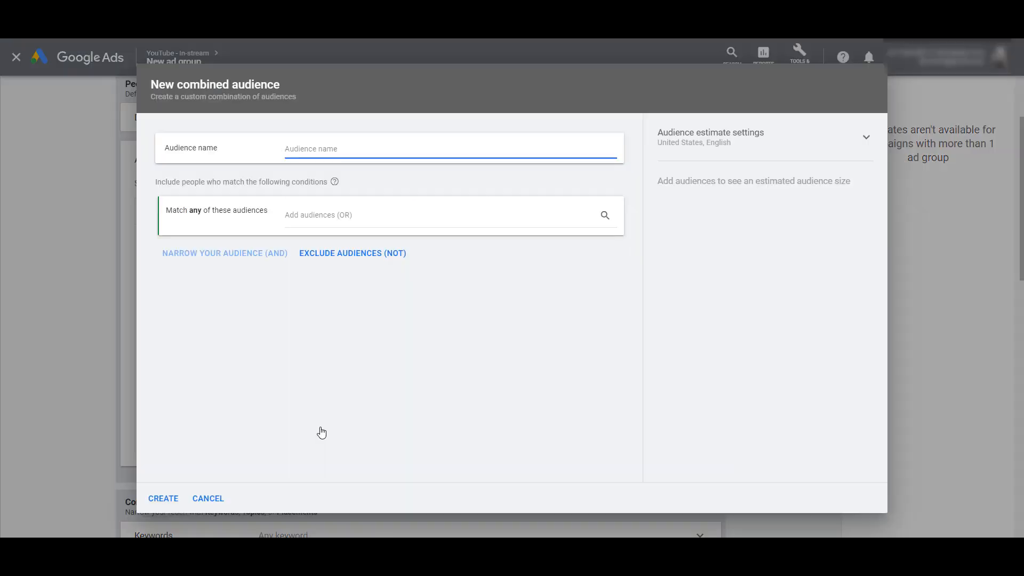
type("Combined Audiences")
left_click(330, 219)
type("stroll")
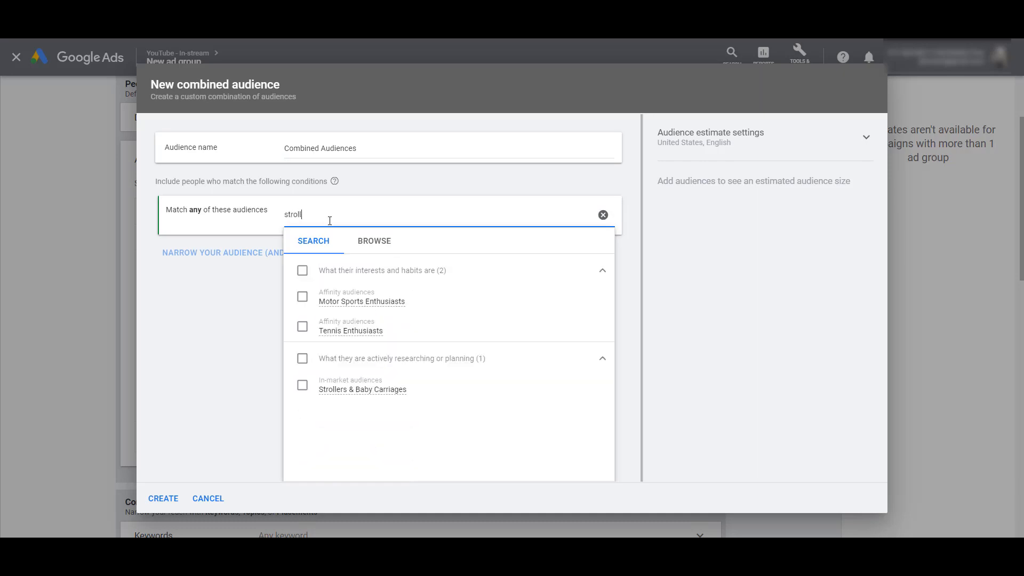
left_click(303, 385)
left_click(224, 384)
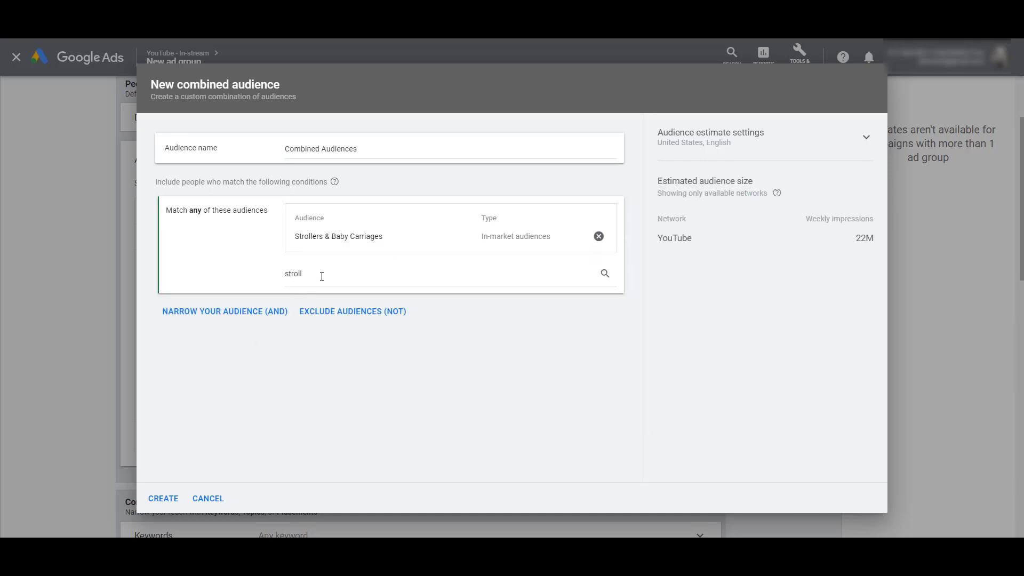
Search for "mother", add the Married demographic to the same matching group as Strollers & Baby Carriages, and remove it again
left_click(319, 273)
double_click(325, 215)
type("mother")
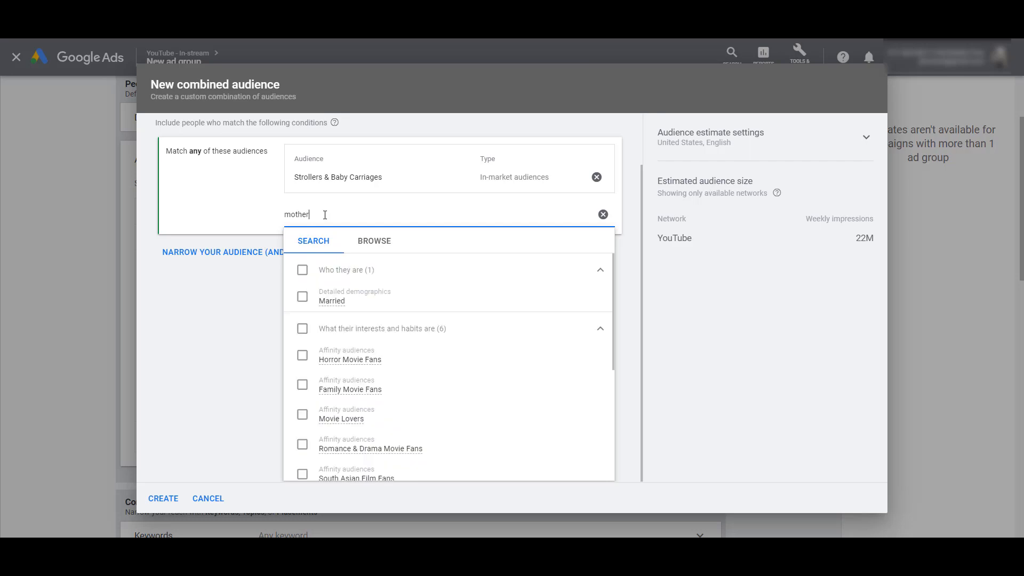
left_click(302, 296)
left_click(232, 316)
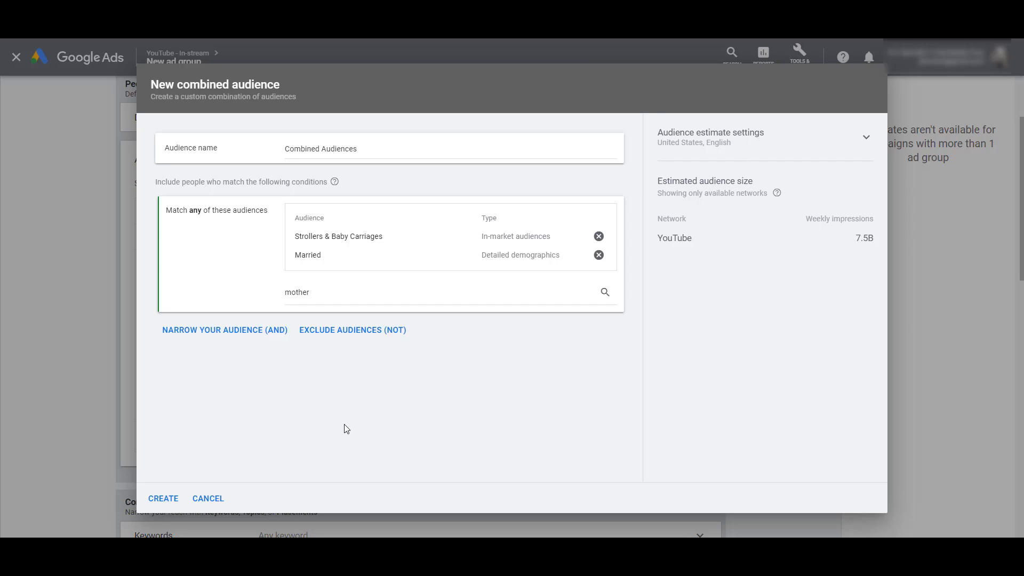
left_click(599, 255)
Narrow the combined audience with Married as an AND condition, then discard the combined audience and return to the audience categories
left_click(263, 313)
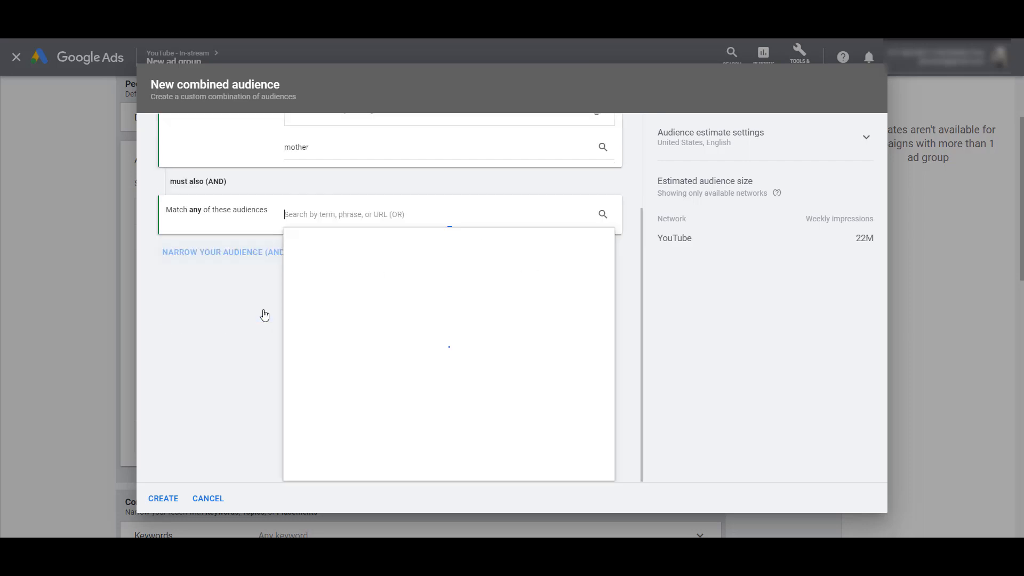
type("marr")
left_click(302, 299)
left_click(222, 382)
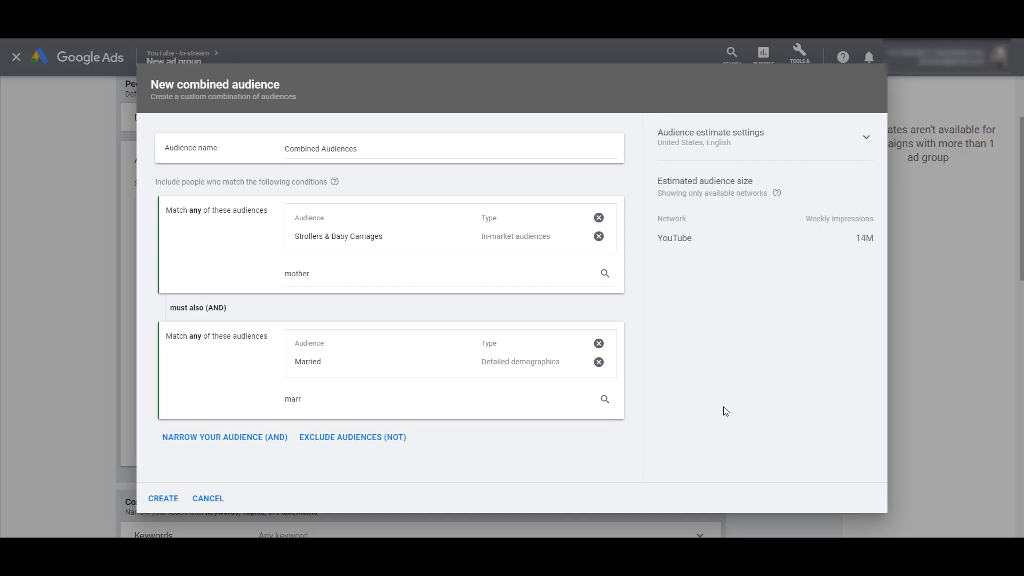
left_click(224, 498)
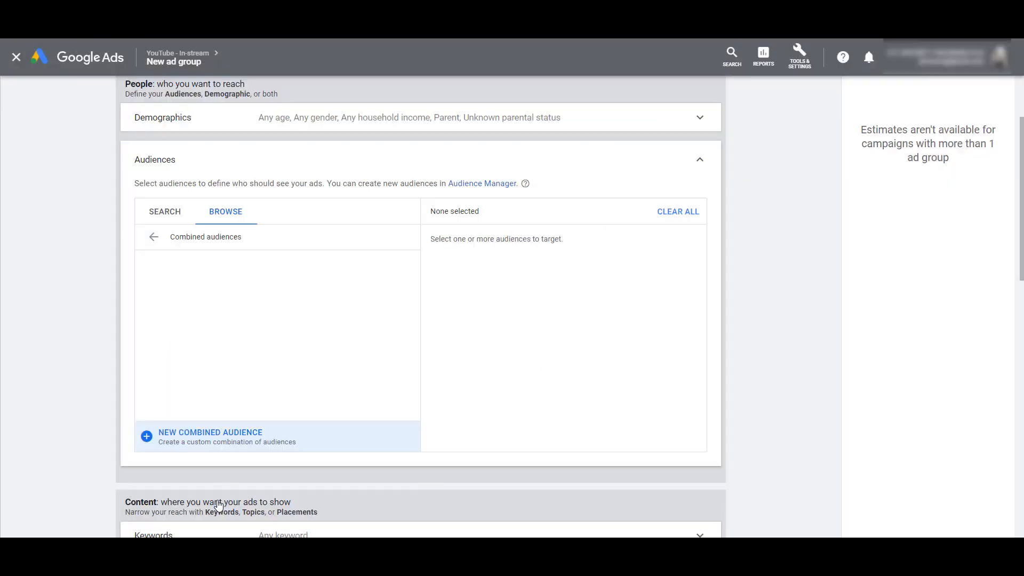
left_click(155, 237)
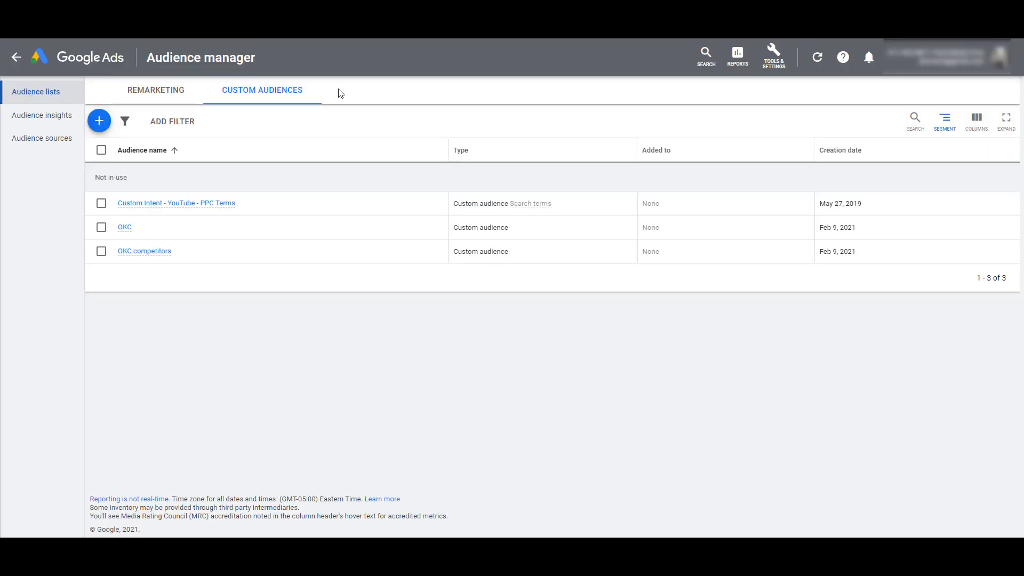
Start a custom audience of people who searched terms on Google, add the similar-websites expansion, and discard it
left_click(99, 122)
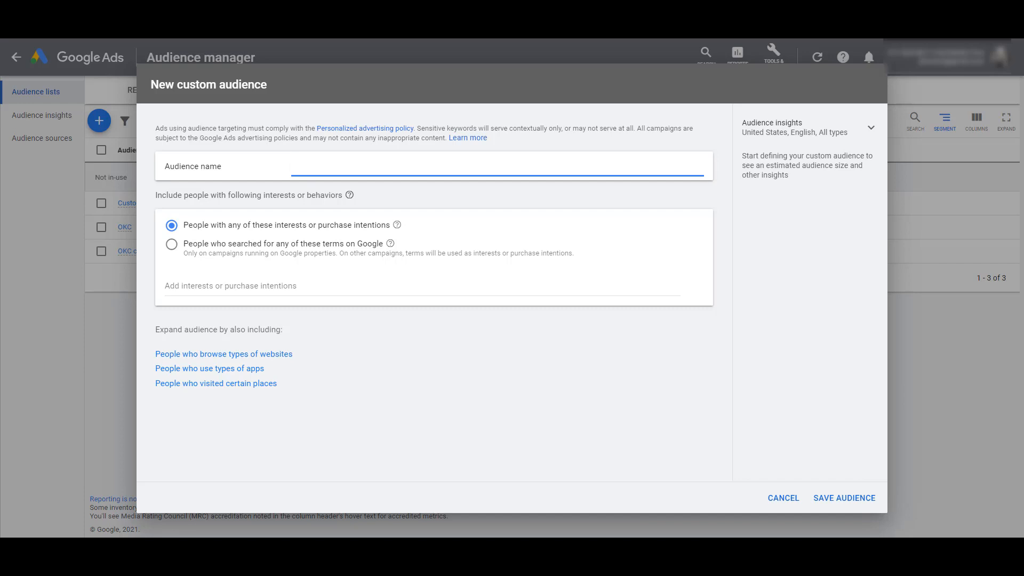
left_click(304, 246)
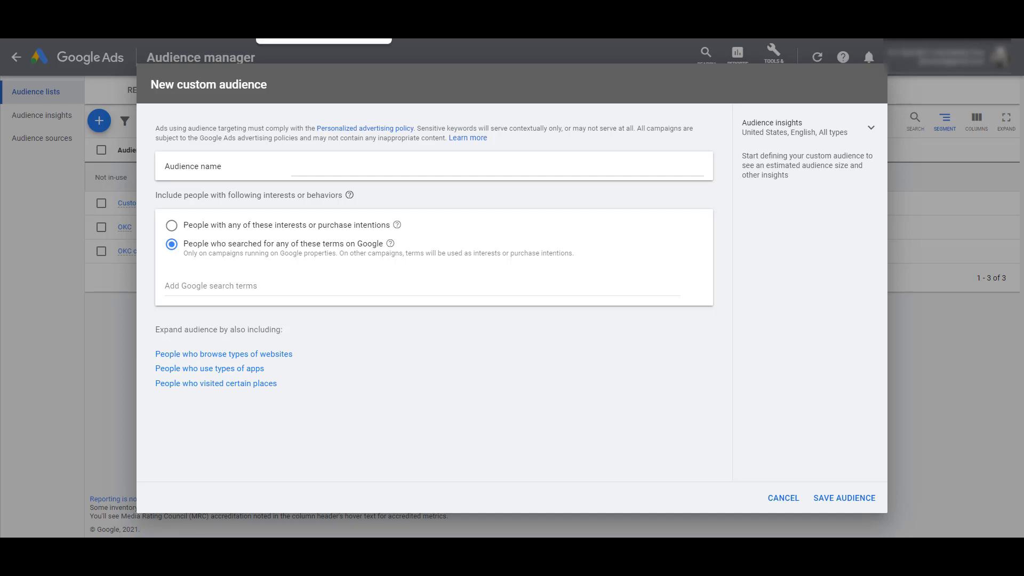
left_click(275, 354)
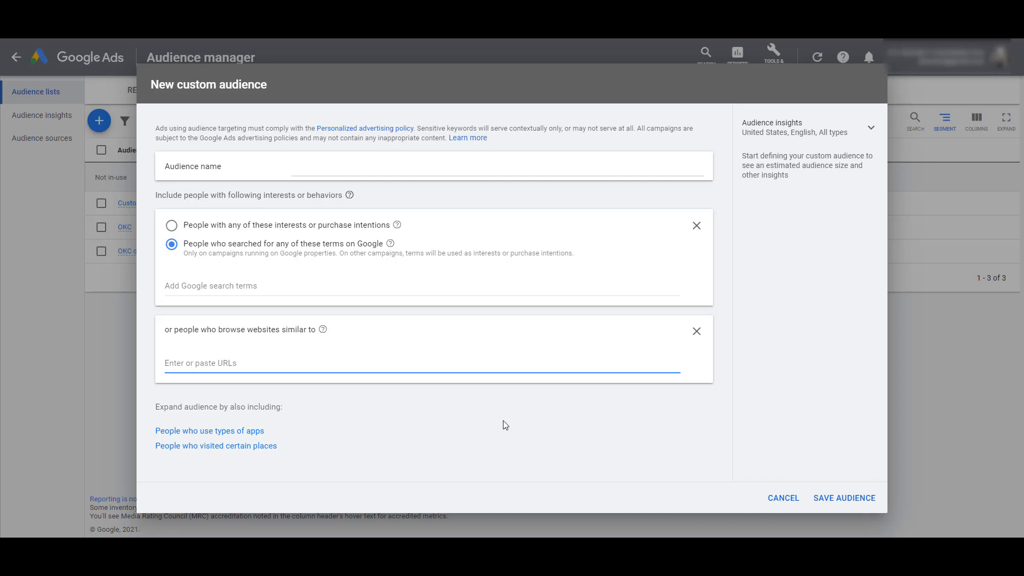
left_click(771, 498)
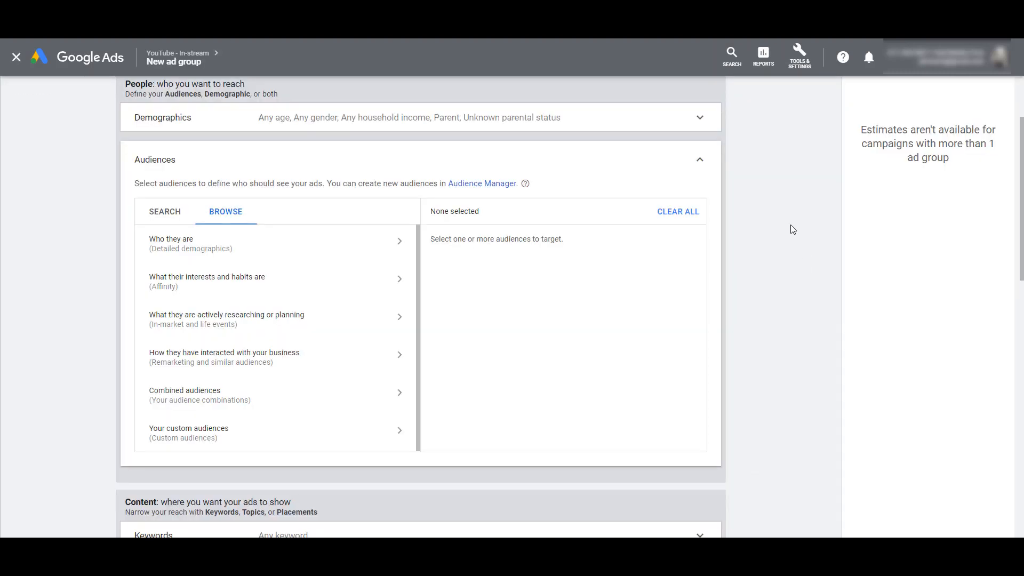
Close the ad group's audience settings and examine the keyword targeting options, leaving the keywords empty
left_click(699, 160)
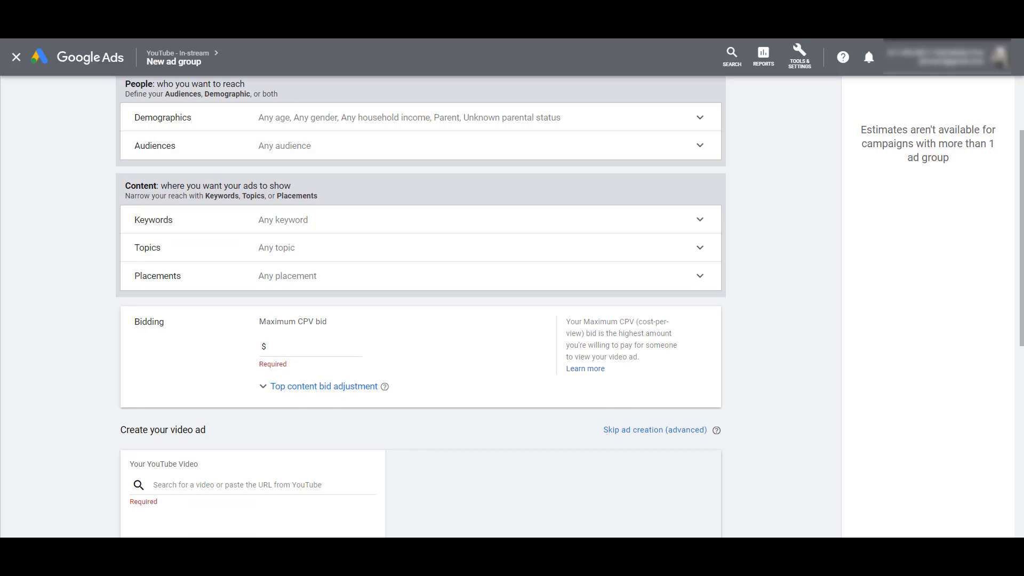
left_click(589, 222)
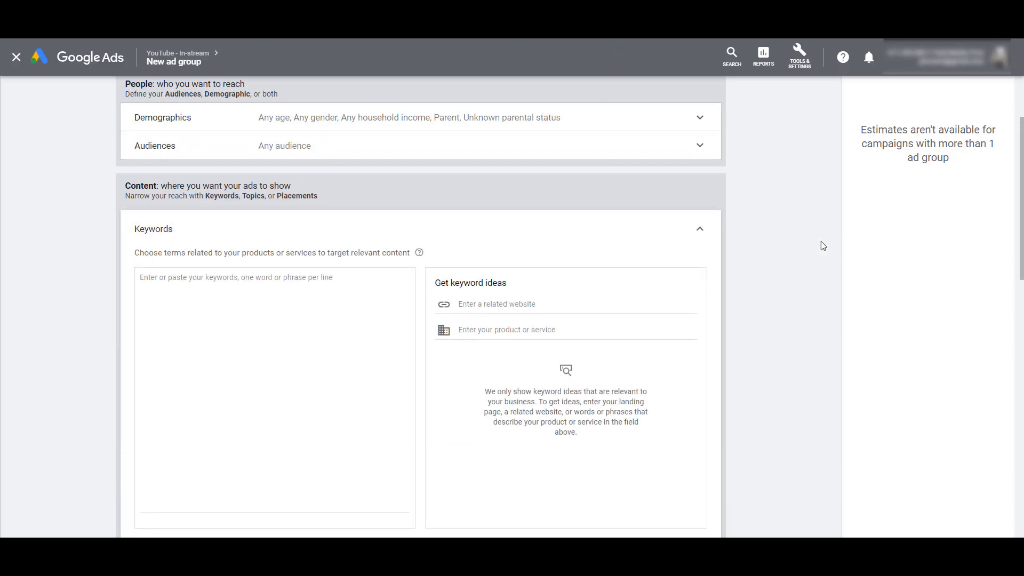
scroll(816, 246, "down", 1)
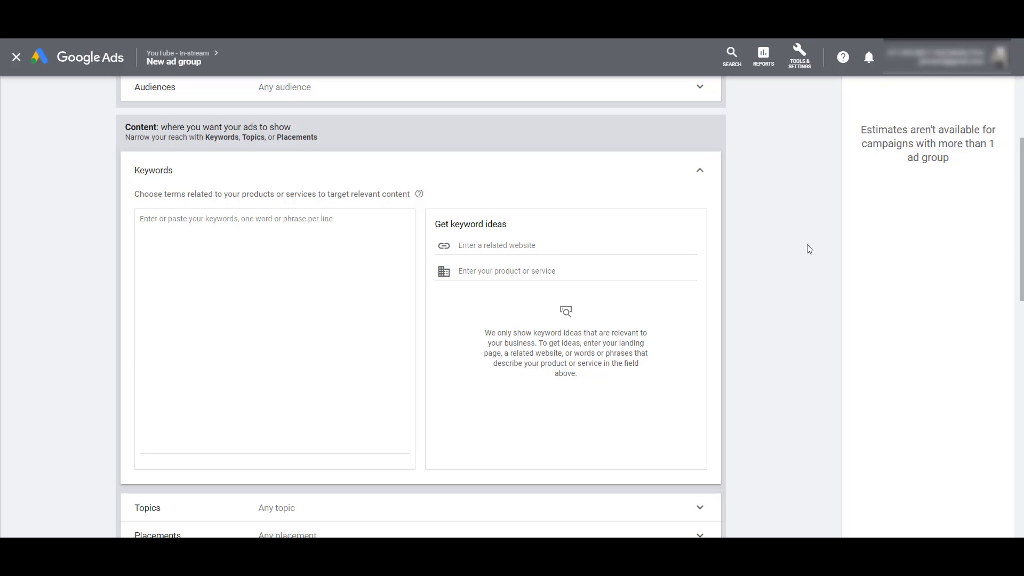
left_click(705, 171)
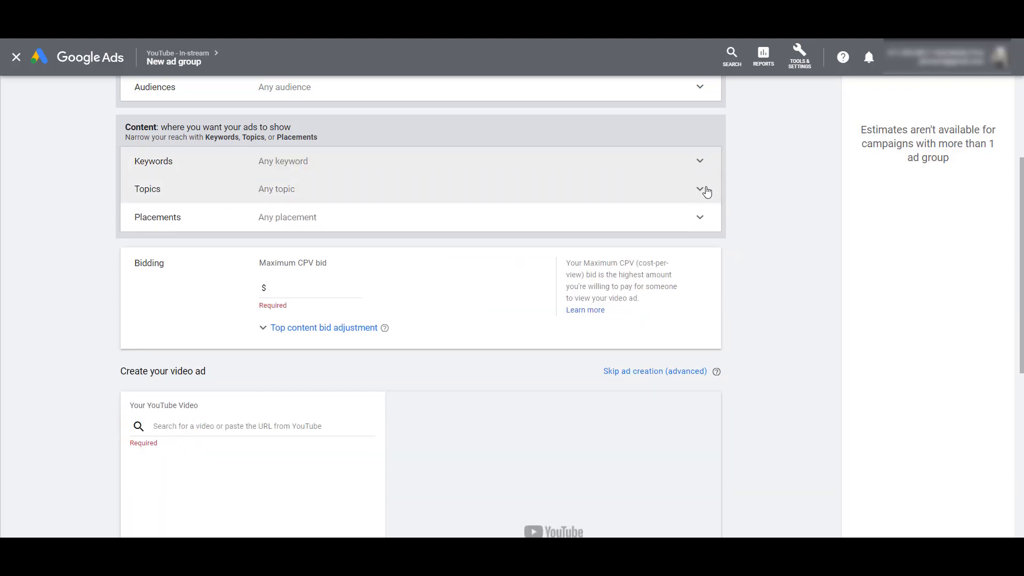
Examine the topic targeting categories, including the subtopics of Business & Industrial and Computers & Electronics
left_click(704, 188)
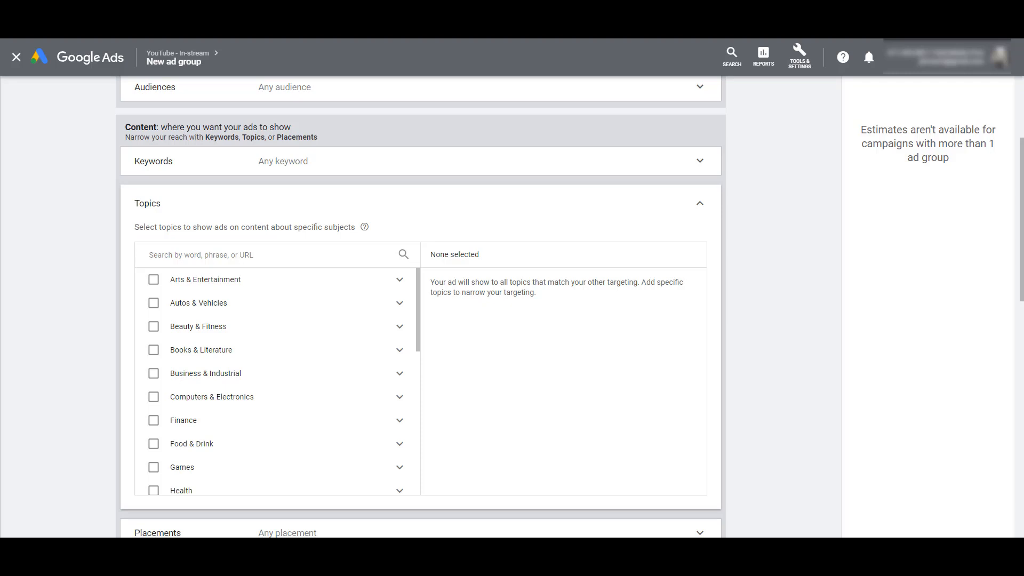
left_click(401, 375)
scroll(401, 381, "down", 9)
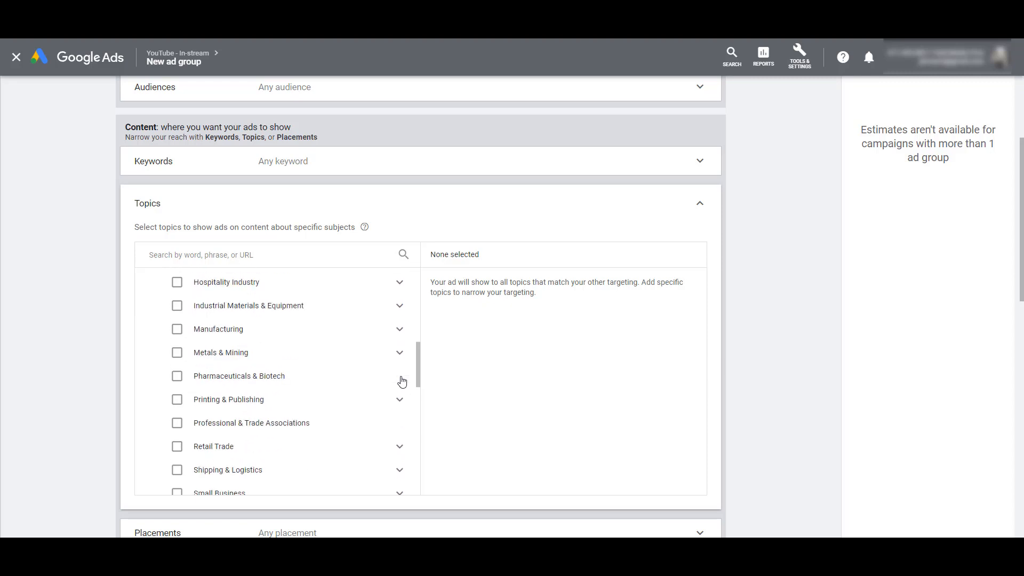
left_click(400, 439)
scroll(399, 424, "down", 3)
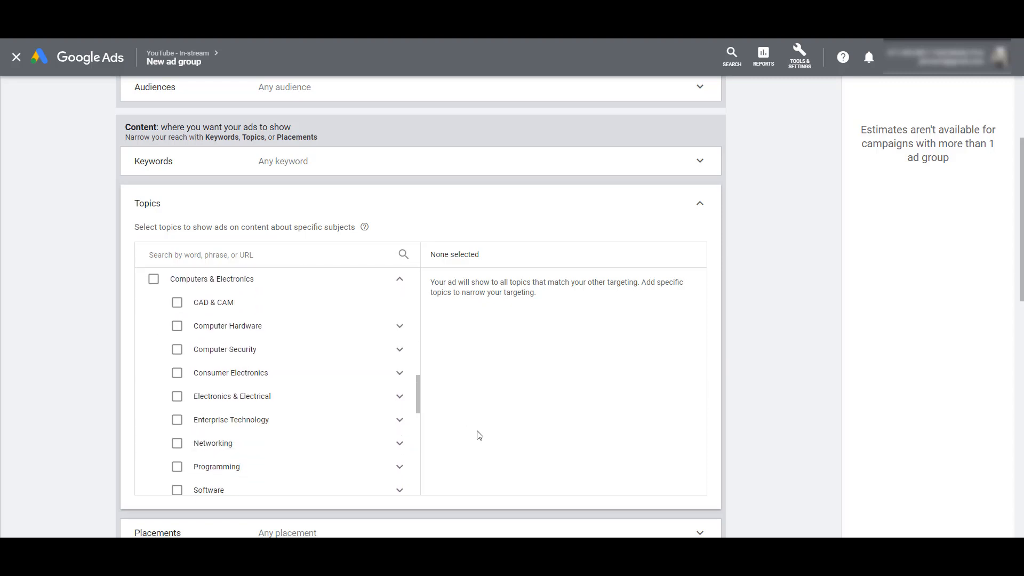
scroll(368, 410, "down", 3)
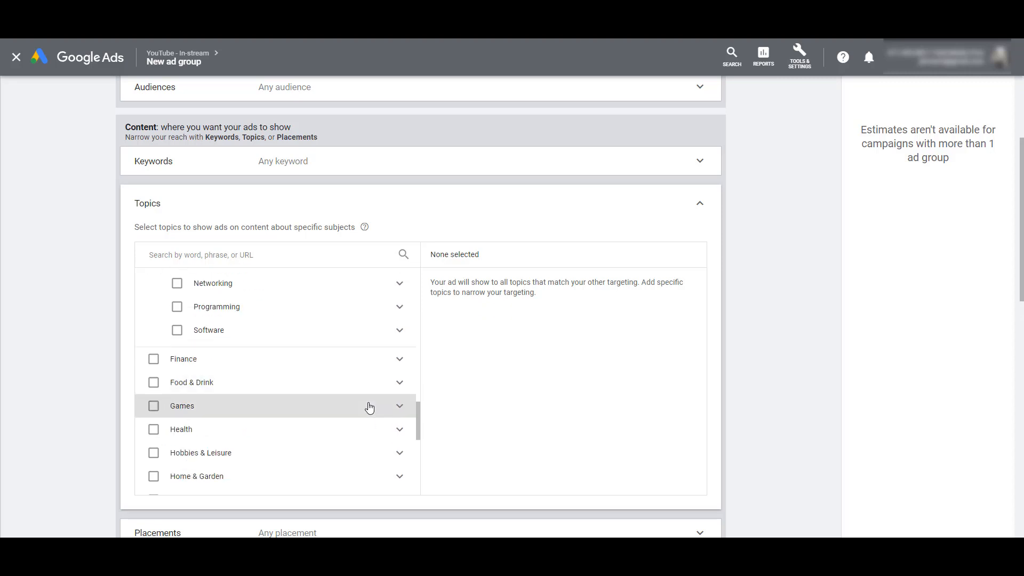
Target the Board Games topic under Games and close the topic settings
left_click(401, 414)
scroll(401, 413, "down", 2)
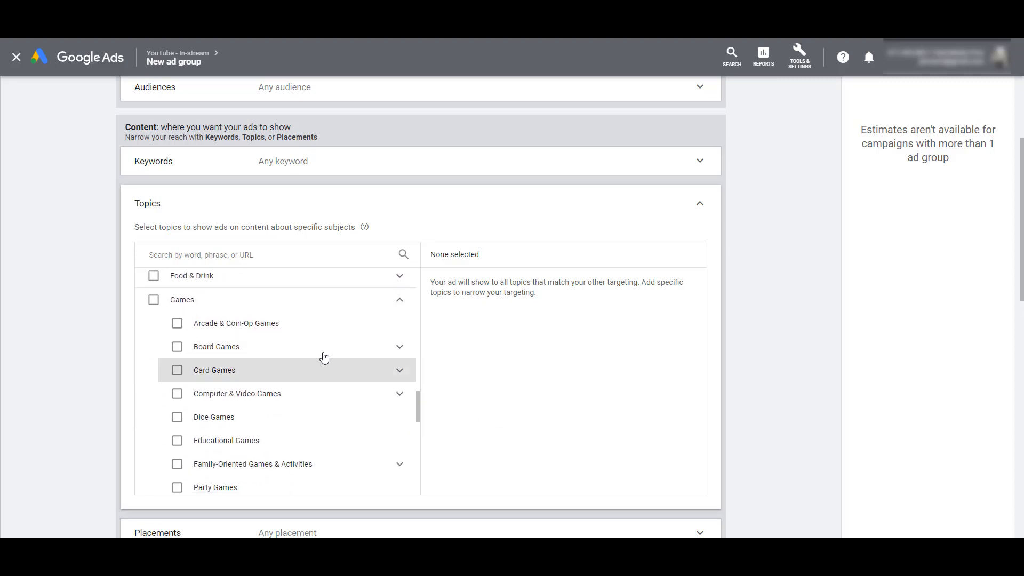
left_click(176, 346)
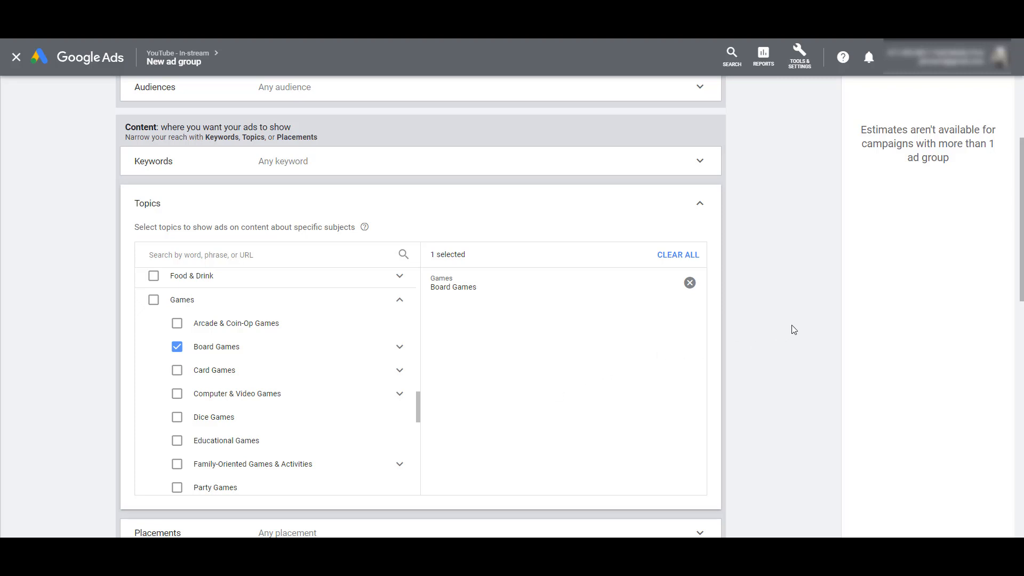
left_click(699, 204)
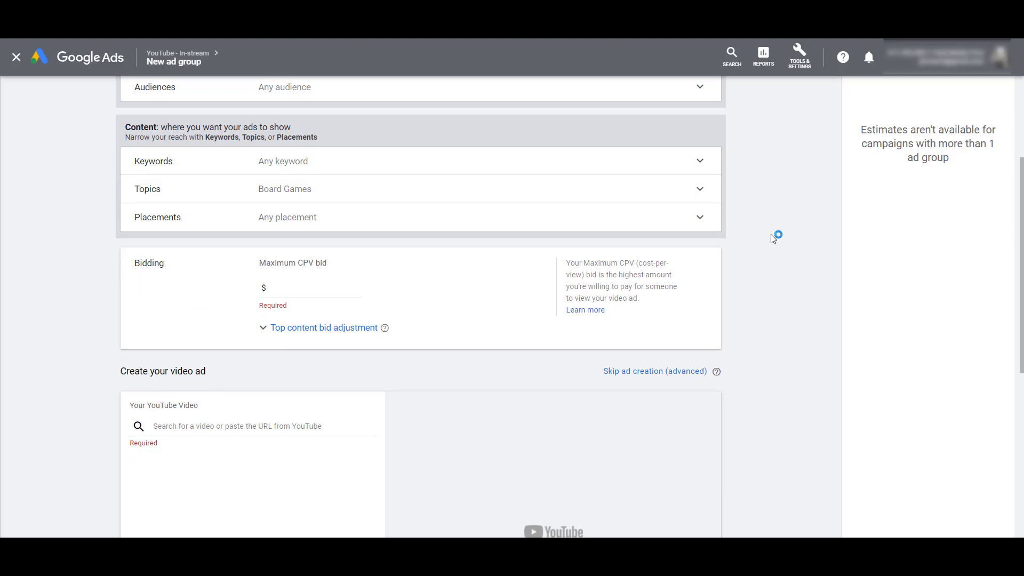
Open the placement targeting settings of the ad group
left_click(710, 224)
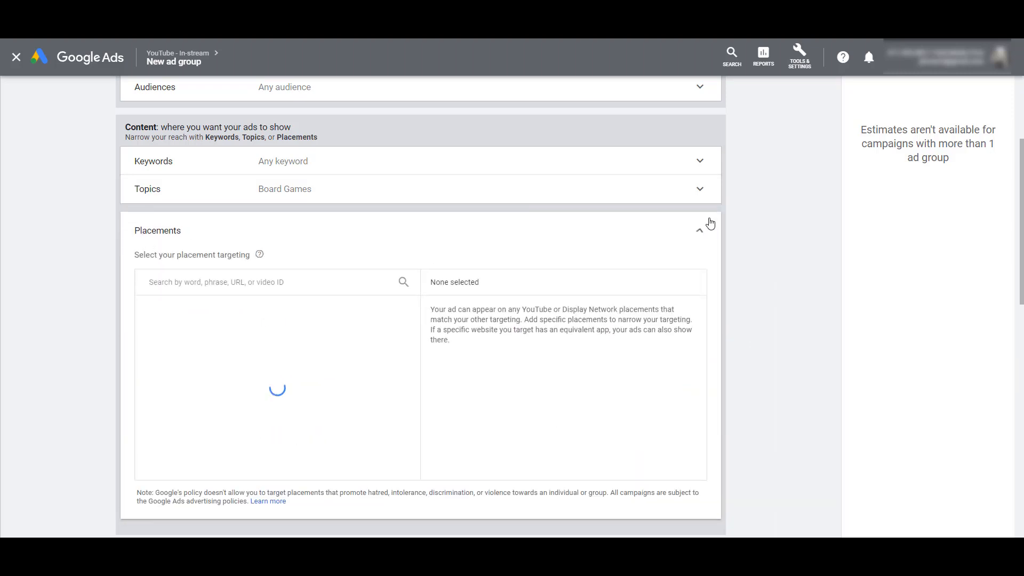